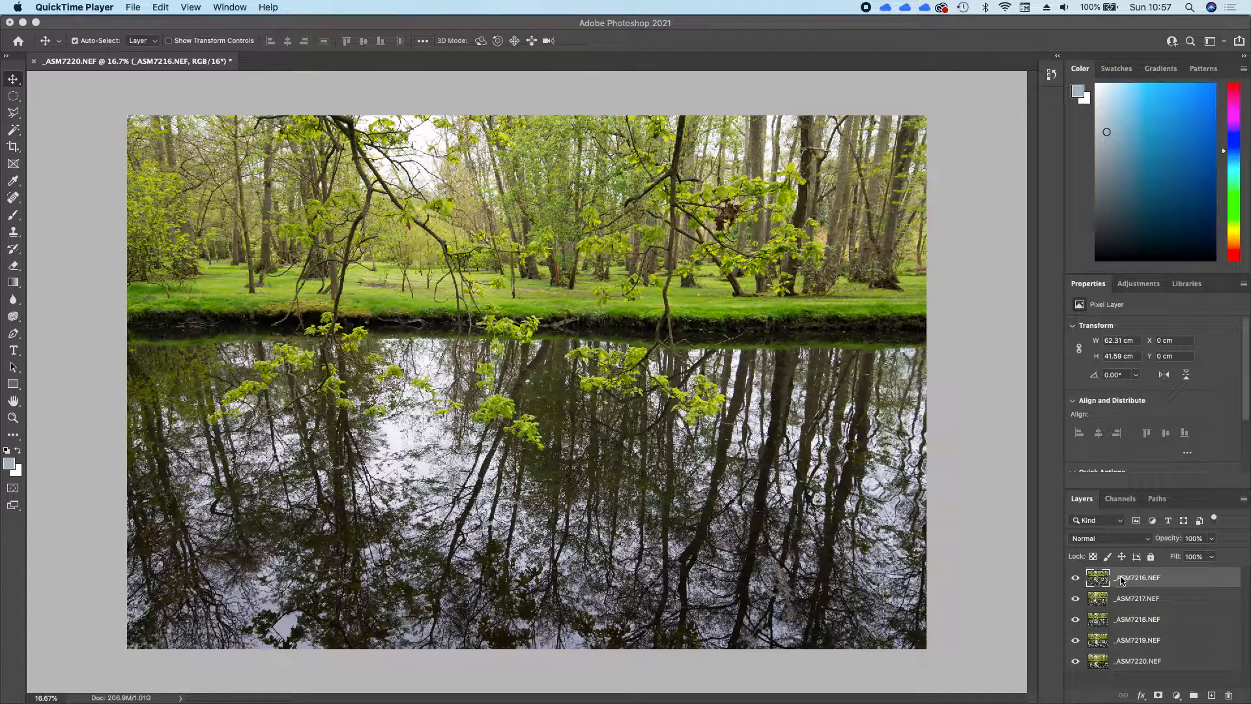
# Step: Compare the stacked exposures by hiding the top three layers one after another, and show them all again
pyautogui.click(1076, 577)
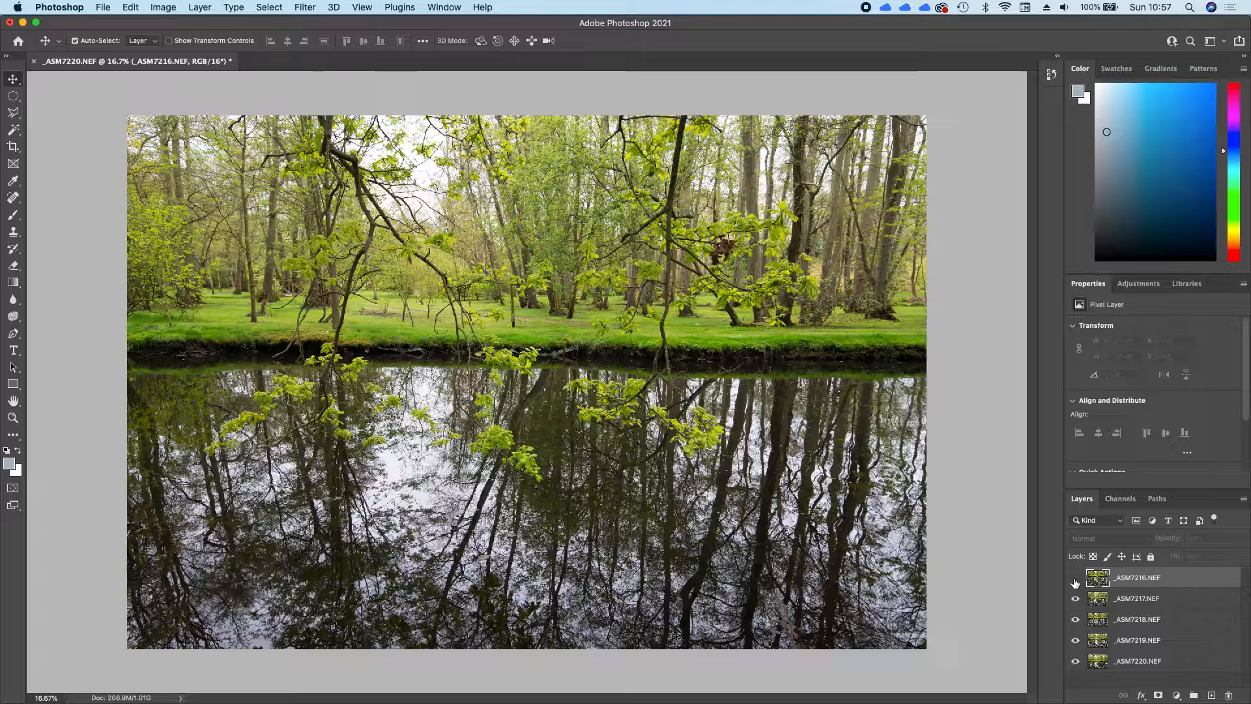
pyautogui.click(1076, 598)
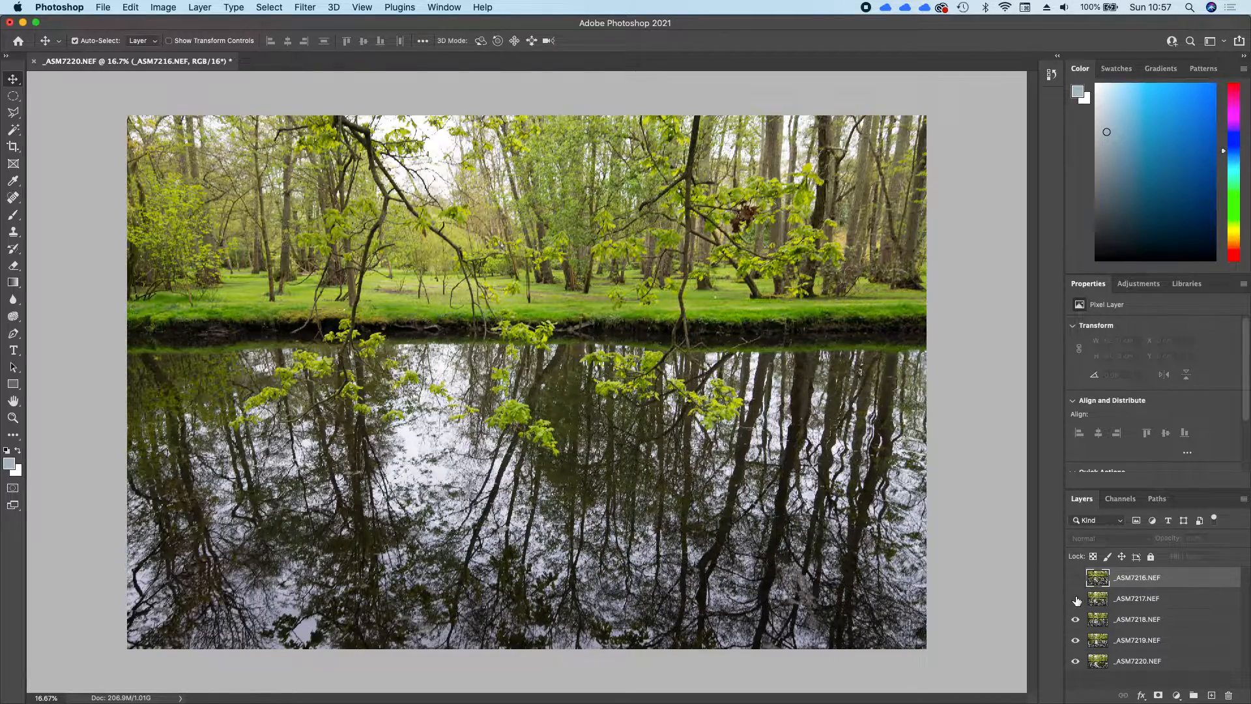
pyautogui.click(1076, 619)
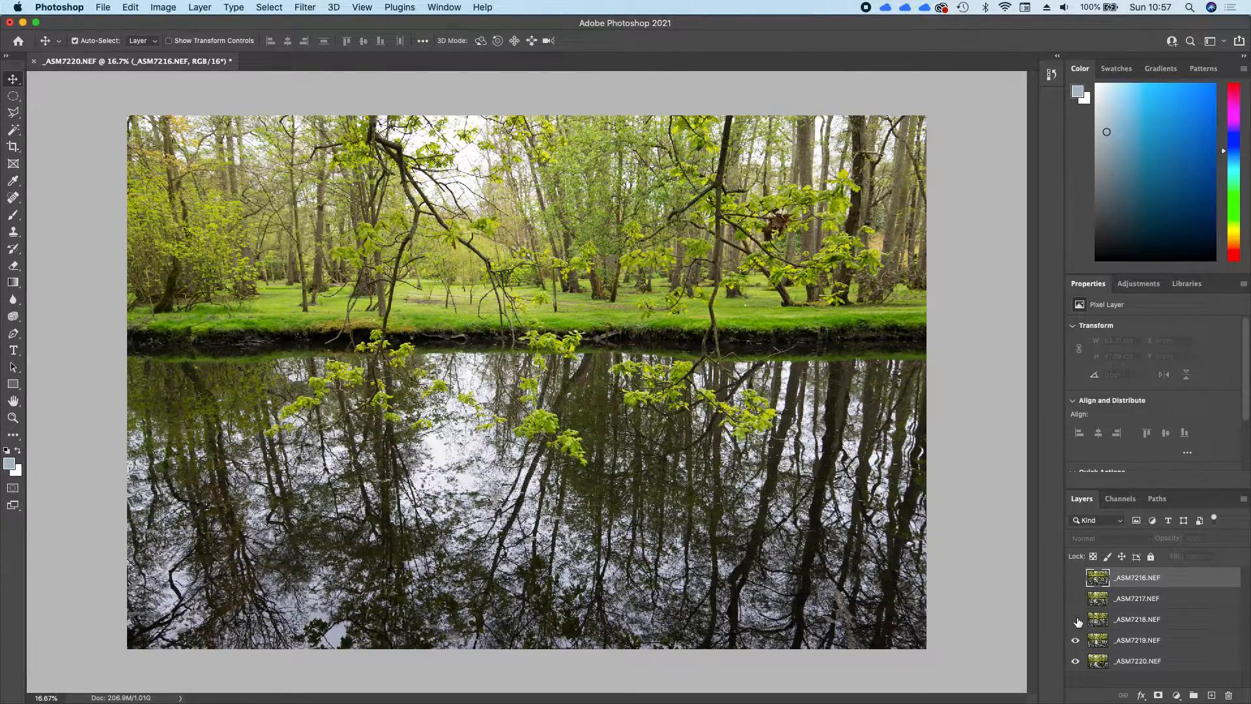
pyautogui.click(1076, 619)
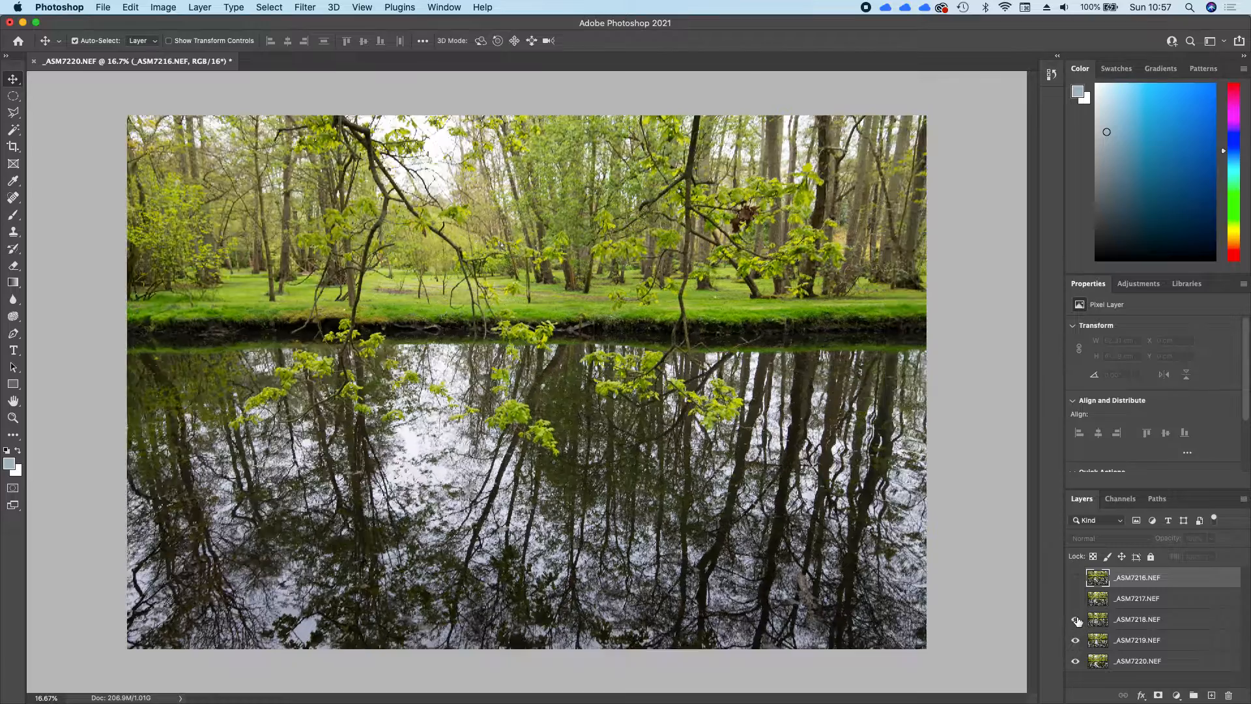
pyautogui.click(1076, 598)
pyautogui.click(1076, 578)
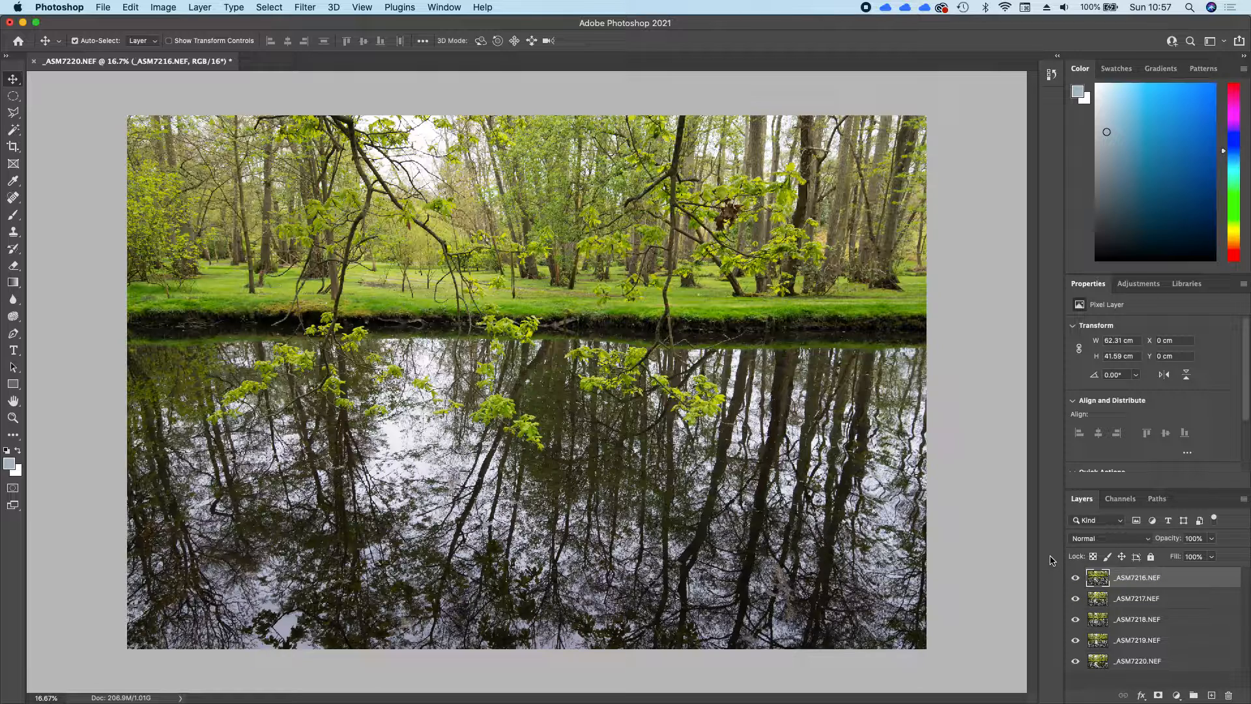
# Step: Preview the available blending modes on layer _ASM7216.NEF and keep it on Normal
pyautogui.click(1114, 541)
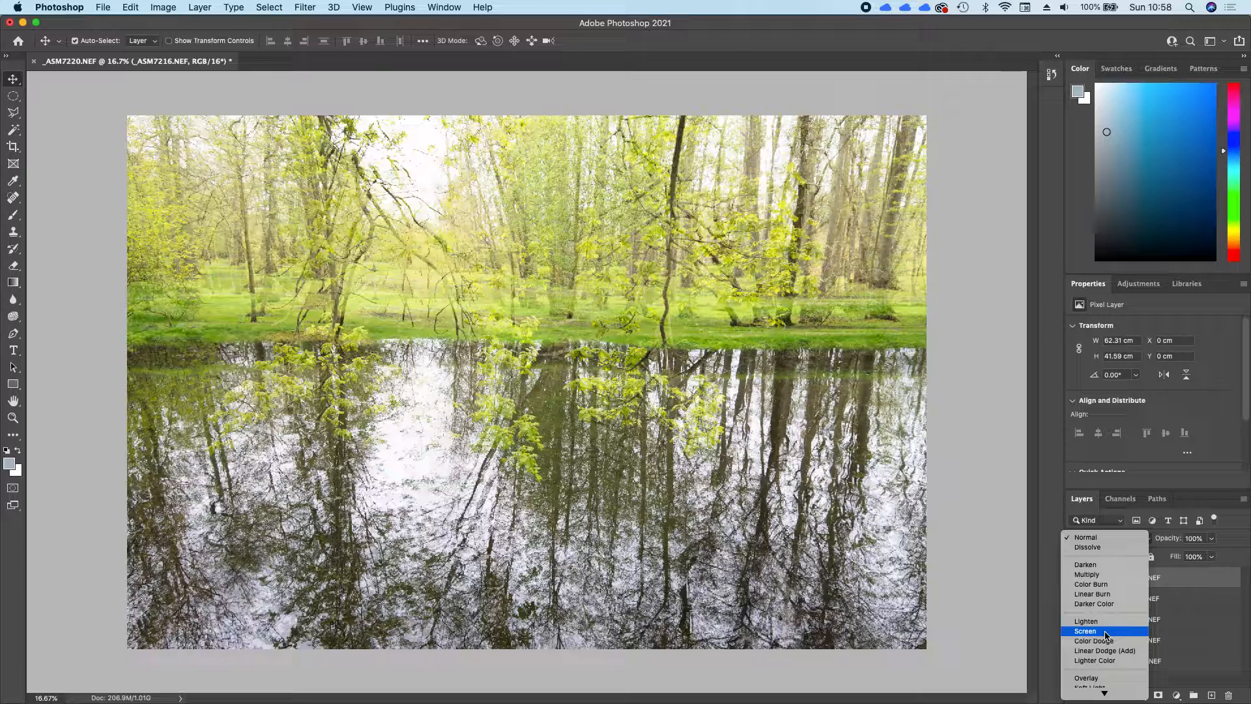
pyautogui.scroll(-3, 1106, 634)
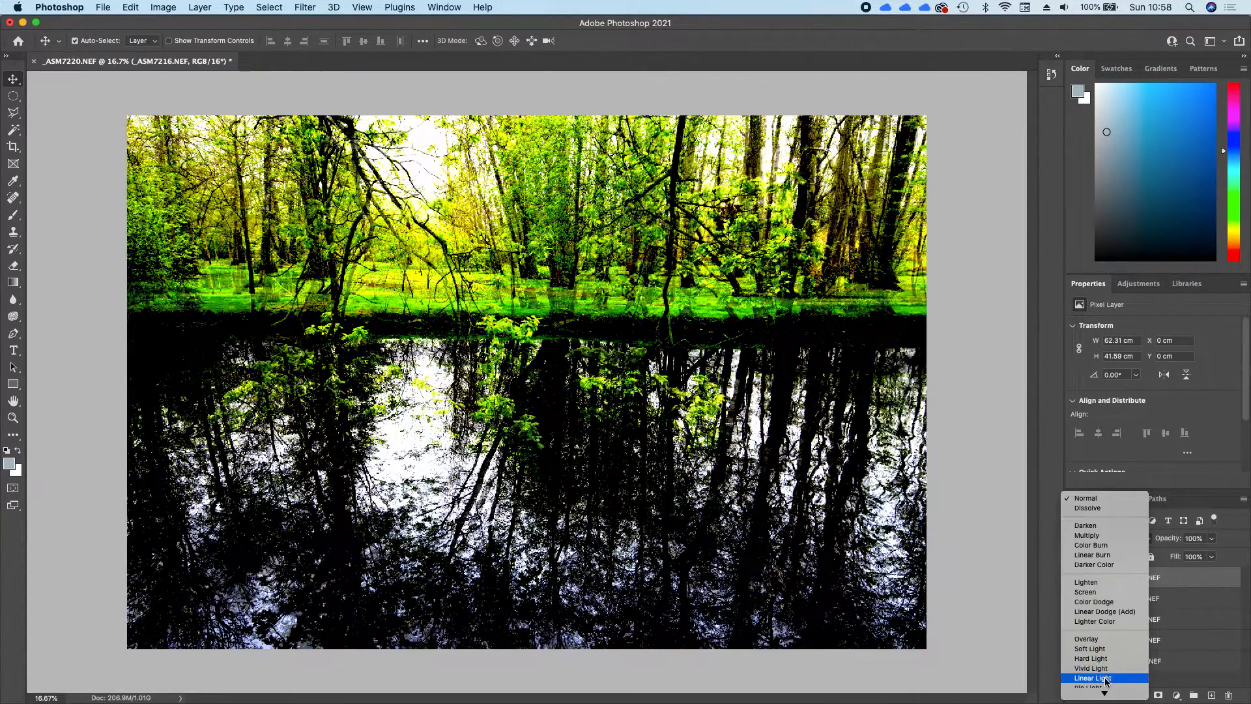
pyautogui.scroll(-5, 1106, 681)
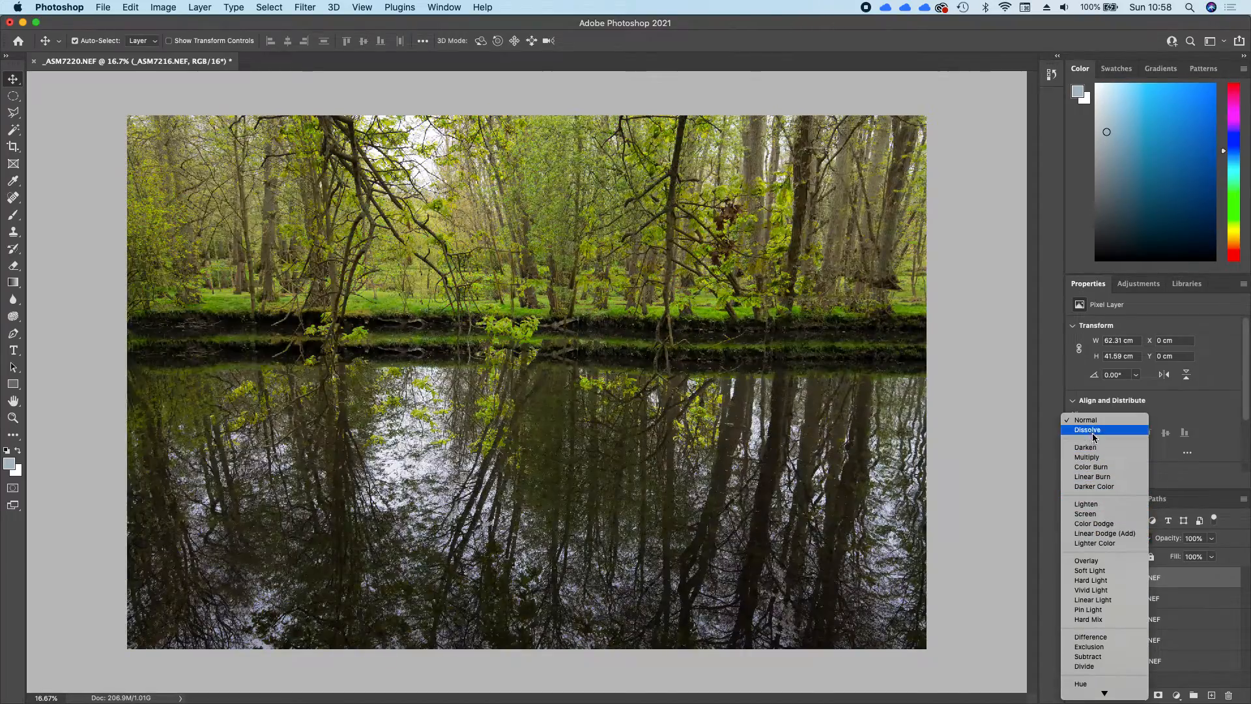
pyautogui.click(1087, 420)
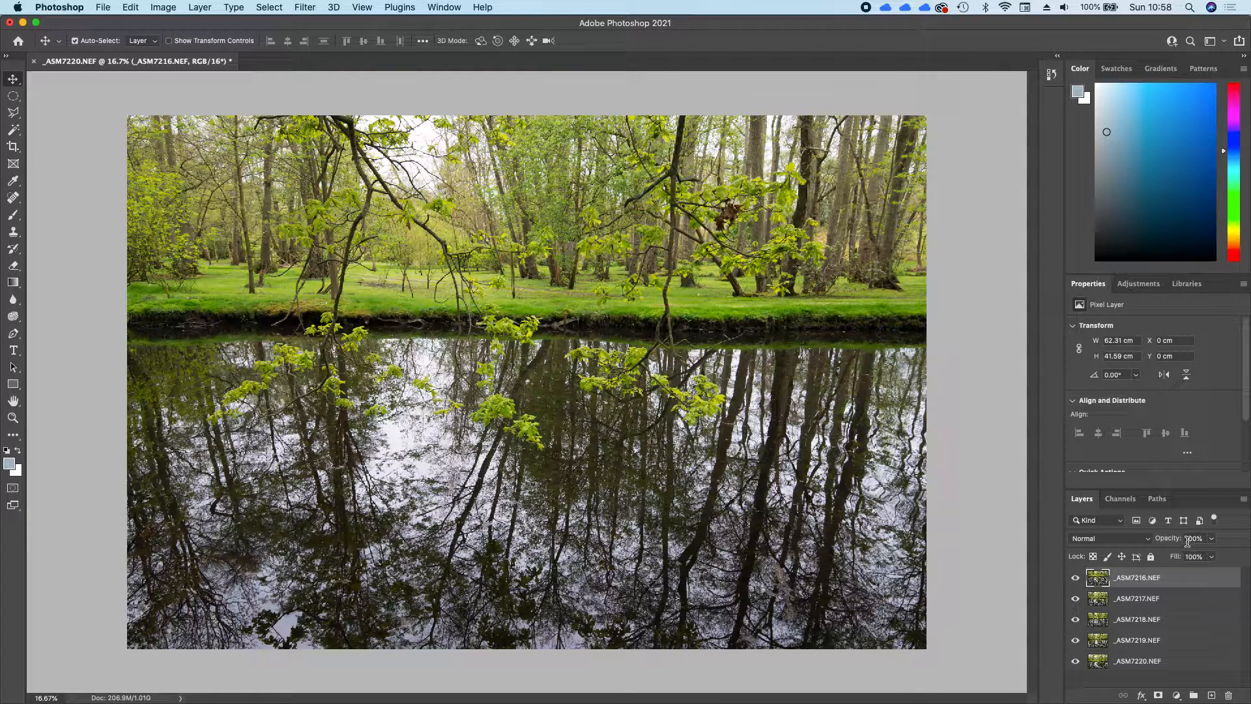
# Step: Lower the opacity of layer _ASM7216.NEF to 58% and of layer _ASM7217.NEF to about 57%
pyautogui.moveTo(1170, 541); pyautogui.dragTo(1141, 546)
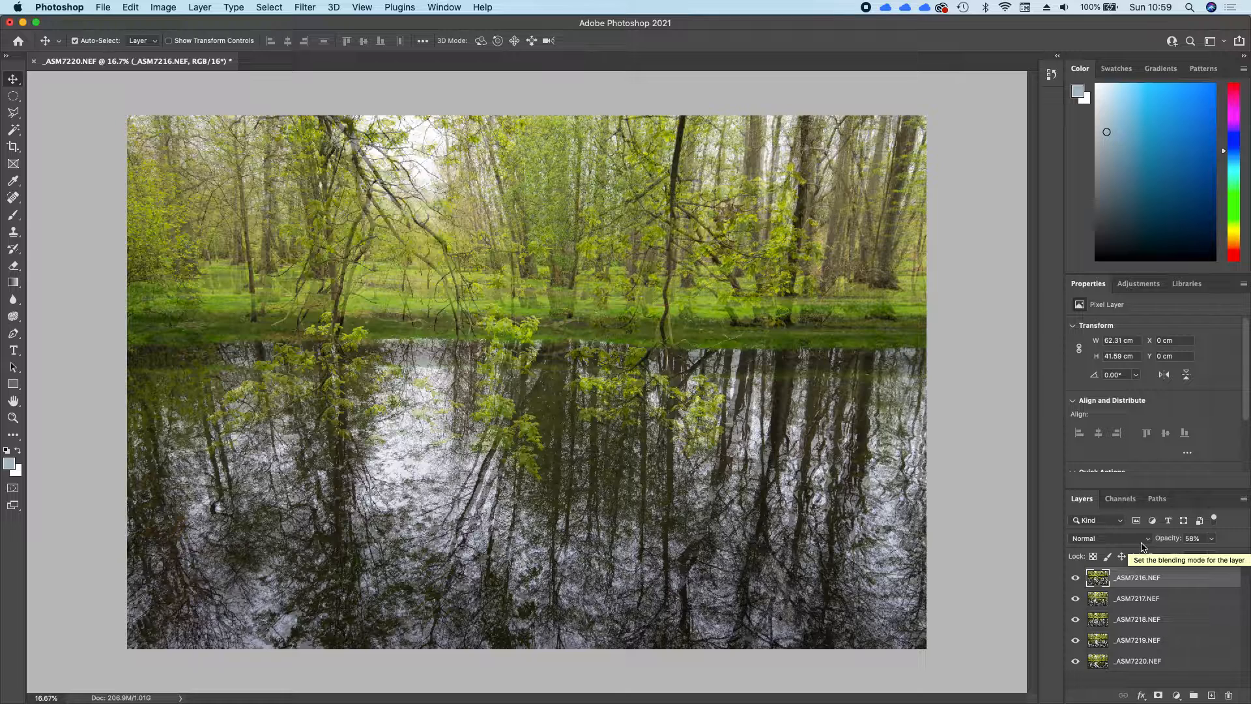
pyautogui.click(1134, 599)
pyautogui.moveTo(1170, 538); pyautogui.dragTo(1140, 544)
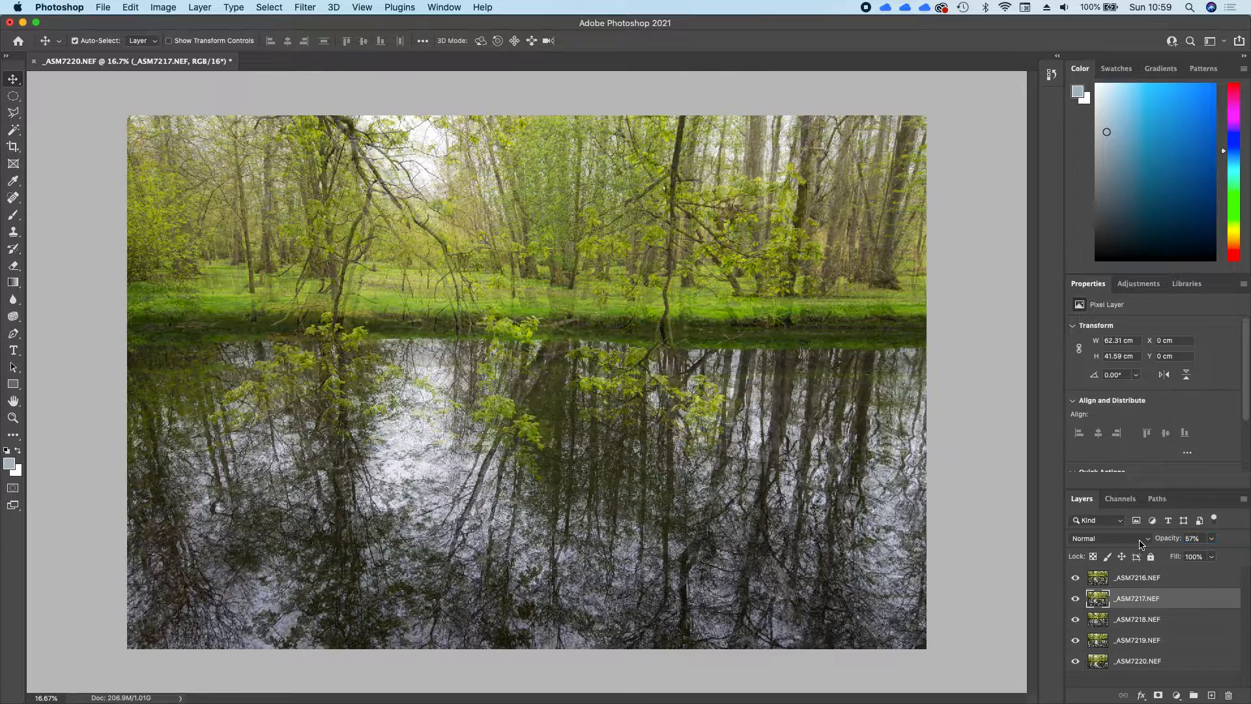
# Step: Lower the opacity of layer _ASM7218.NEF to 53% and of layer _ASM7219.NEF to 57%
pyautogui.click(1133, 619)
pyautogui.moveTo(1167, 539); pyautogui.dragTo(1135, 543)
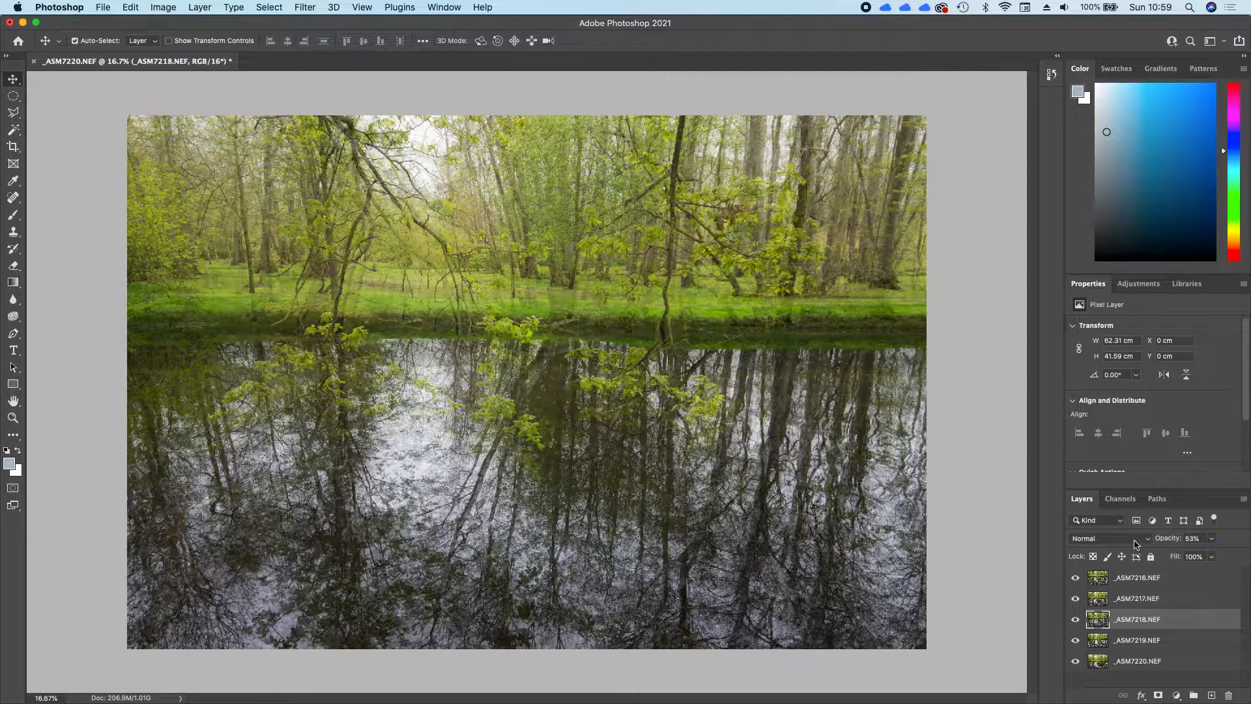
pyautogui.click(1135, 641)
pyautogui.click(1170, 541)
pyautogui.moveTo(1170, 540); pyautogui.dragTo(1141, 542)
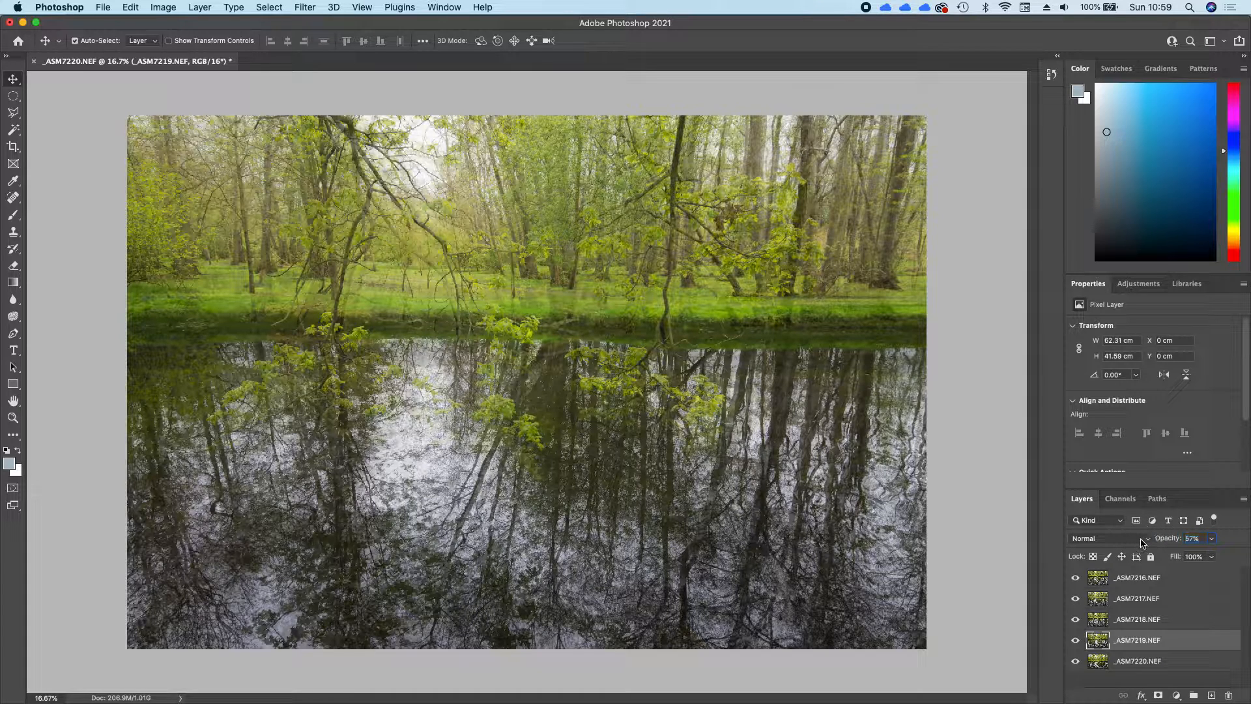
# Step: Check the opacity of each layer from the base _ASM7220.NEF up to _ASM7217.NEF
pyautogui.click(1128, 660)
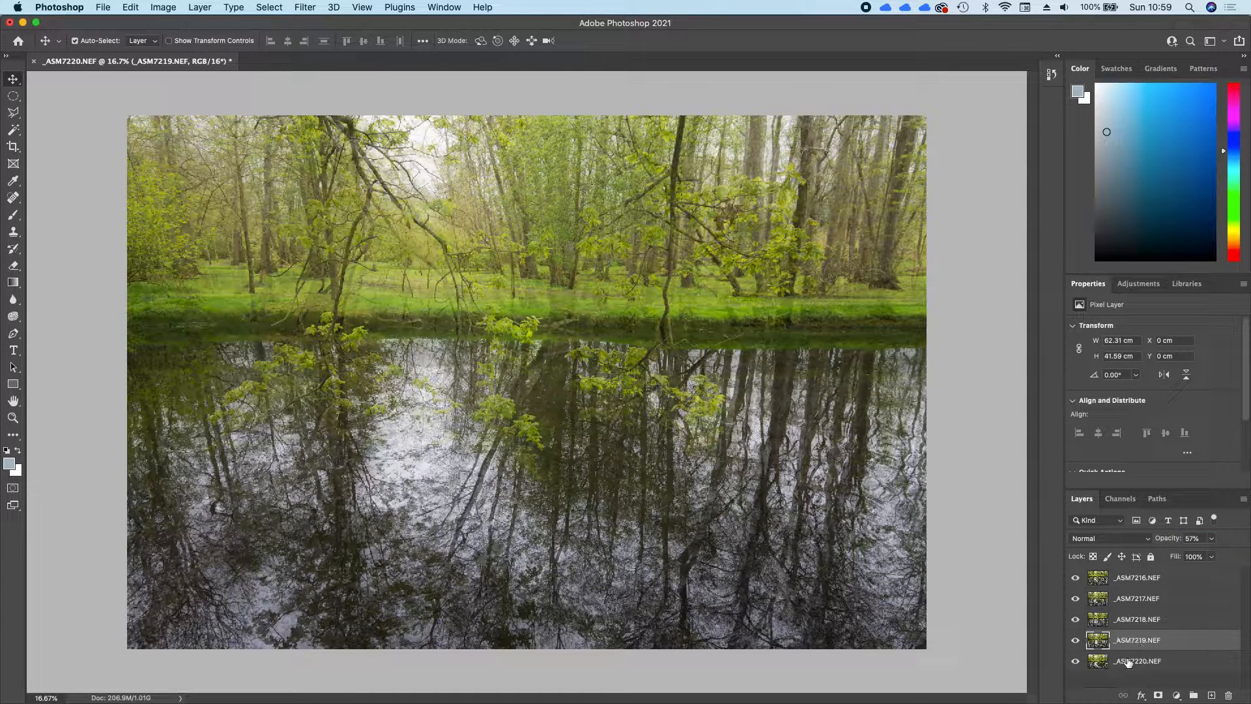
pyautogui.click(1168, 540)
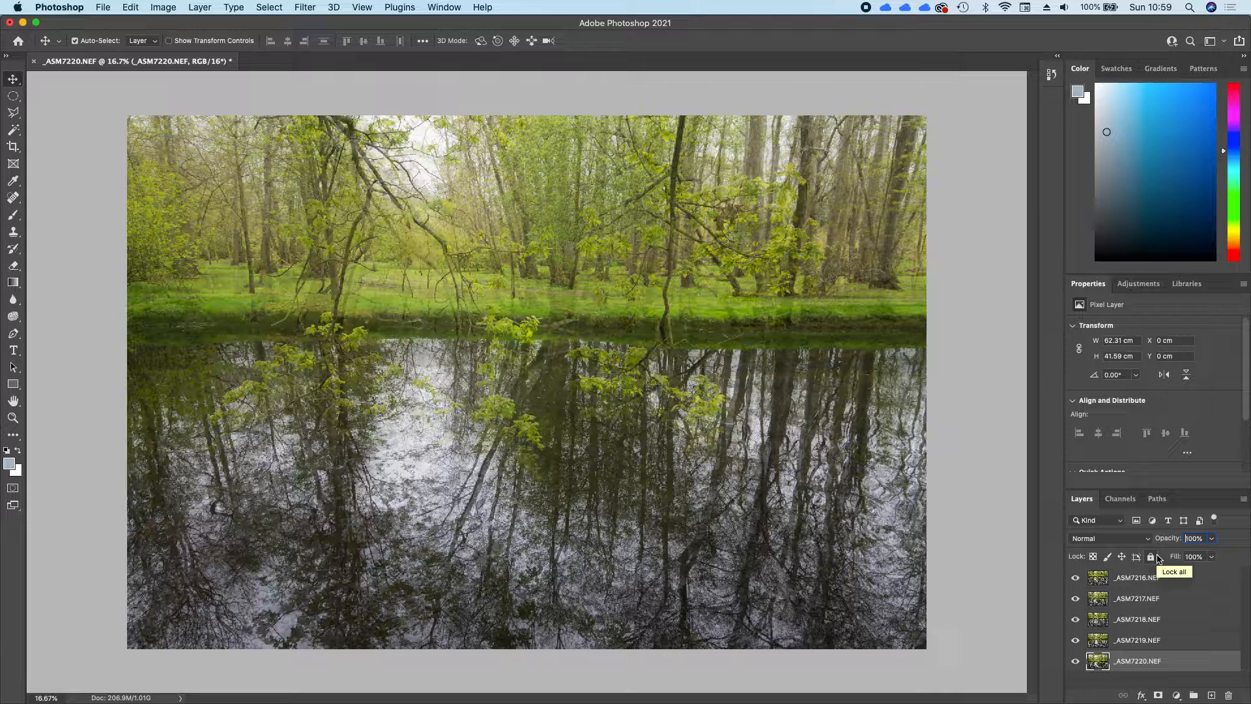
pyautogui.click(1147, 640)
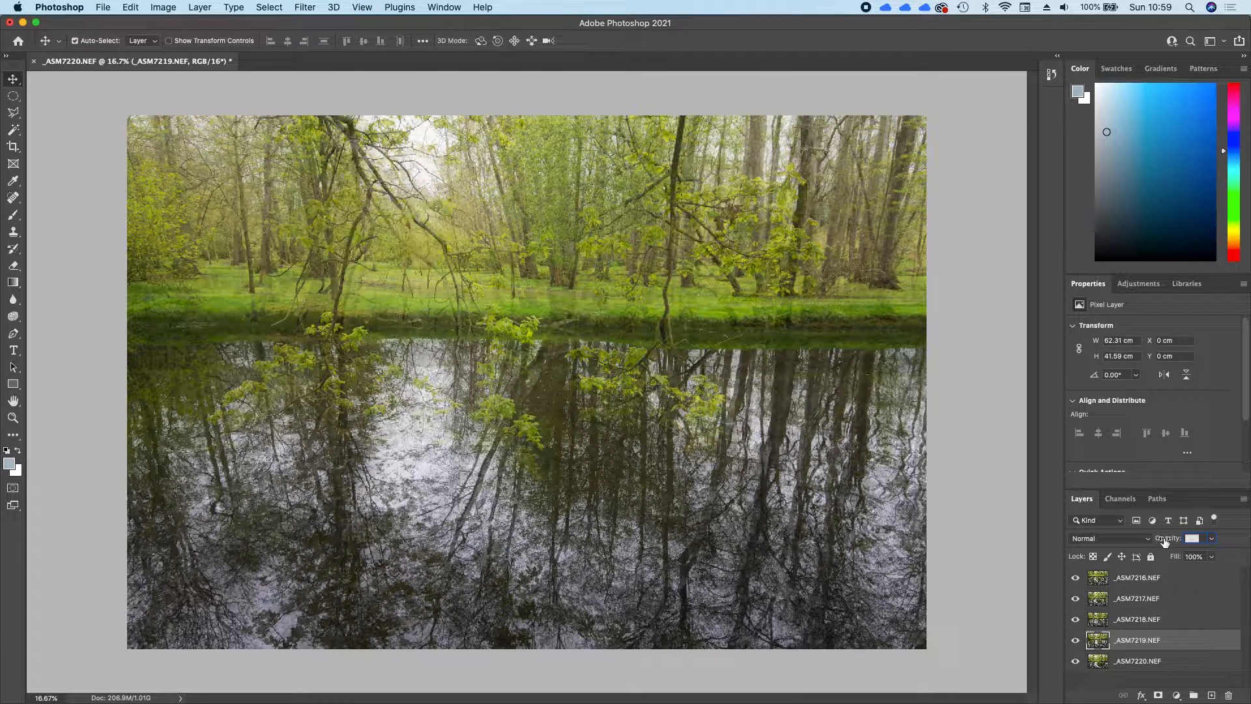
pyautogui.click(1190, 539)
pyautogui.click(1136, 619)
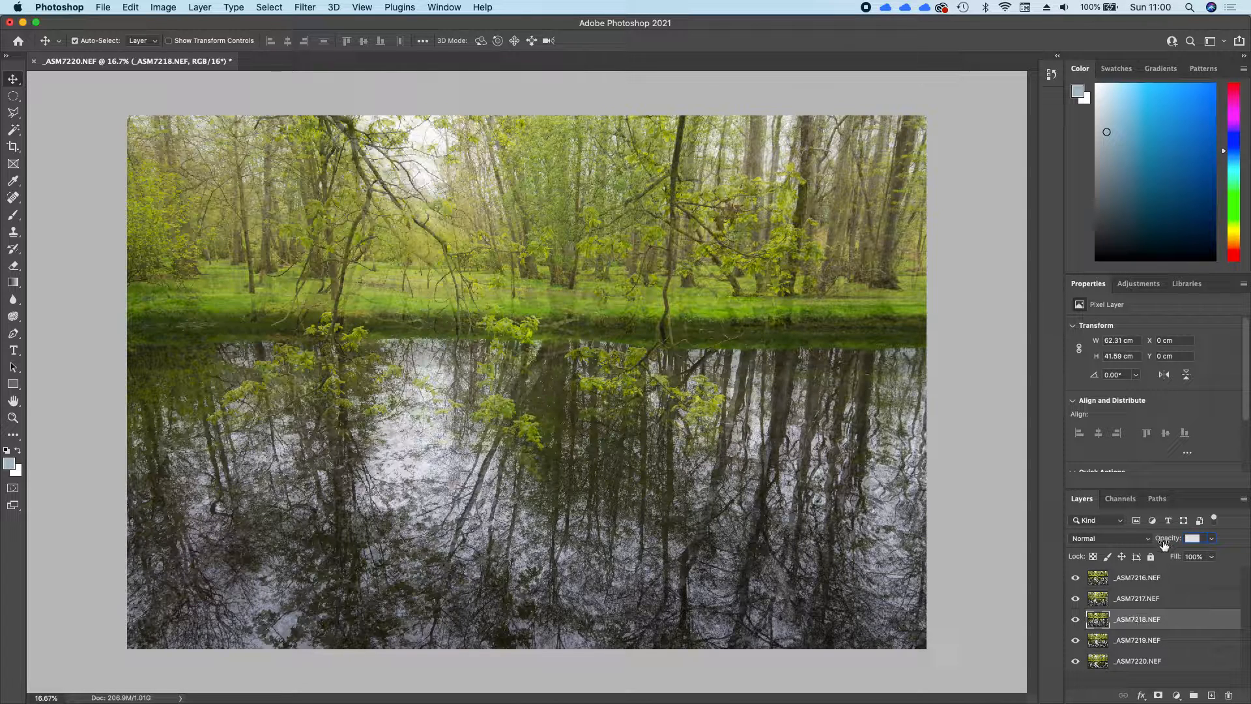
pyautogui.moveTo(1164, 541)
pyautogui.mouseDown()
pyautogui.moveTo(1200, 533)
pyautogui.moveTo(1169, 541)
pyautogui.mouseUp()
pyautogui.click(1120, 600)
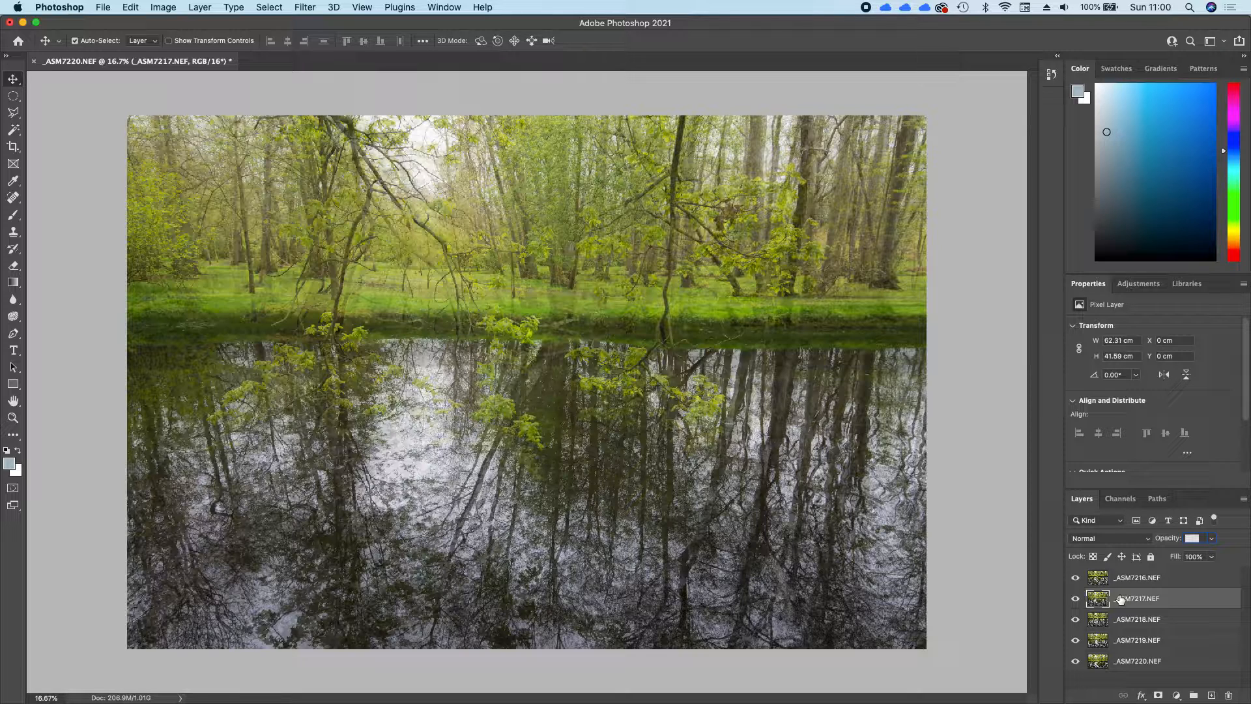
# Step: Switch to Lightroom Classic and browse the Fairhaven Impressionist photos as far as the green and yellow flower close-ups
pyautogui.moveTo(1121, 695)
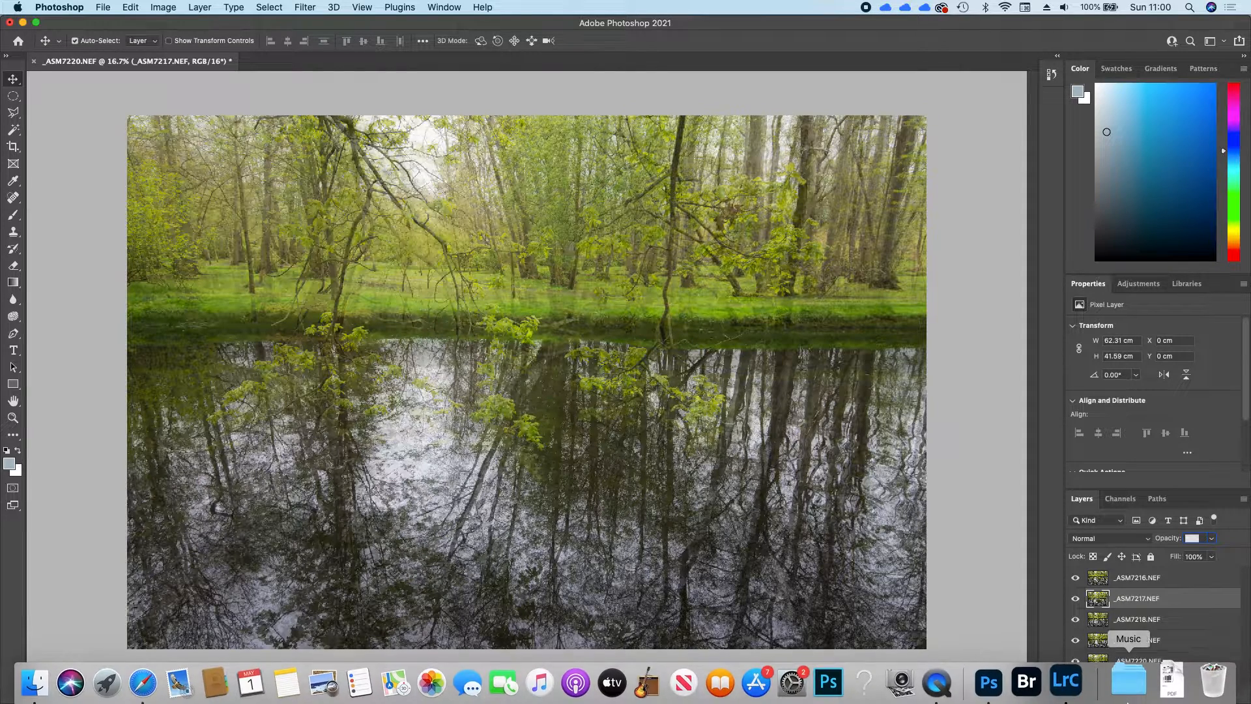
pyautogui.click(1076, 681)
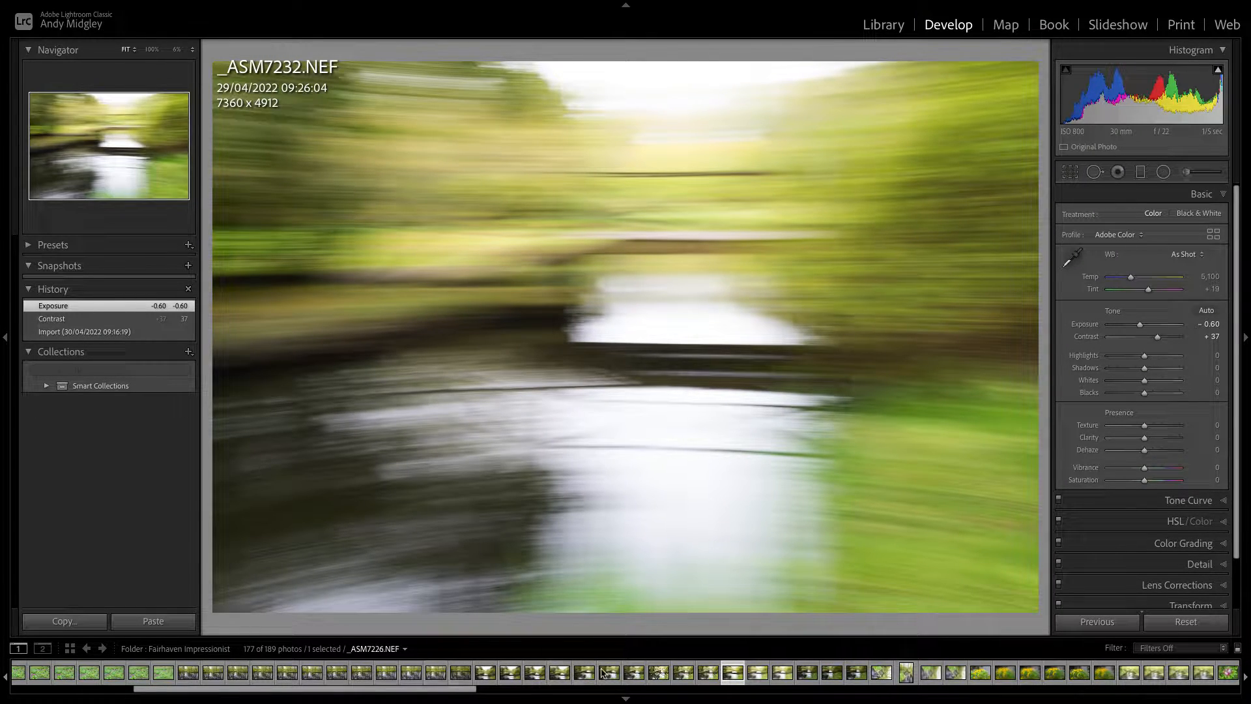
pyautogui.hscroll(1, 911, 676)
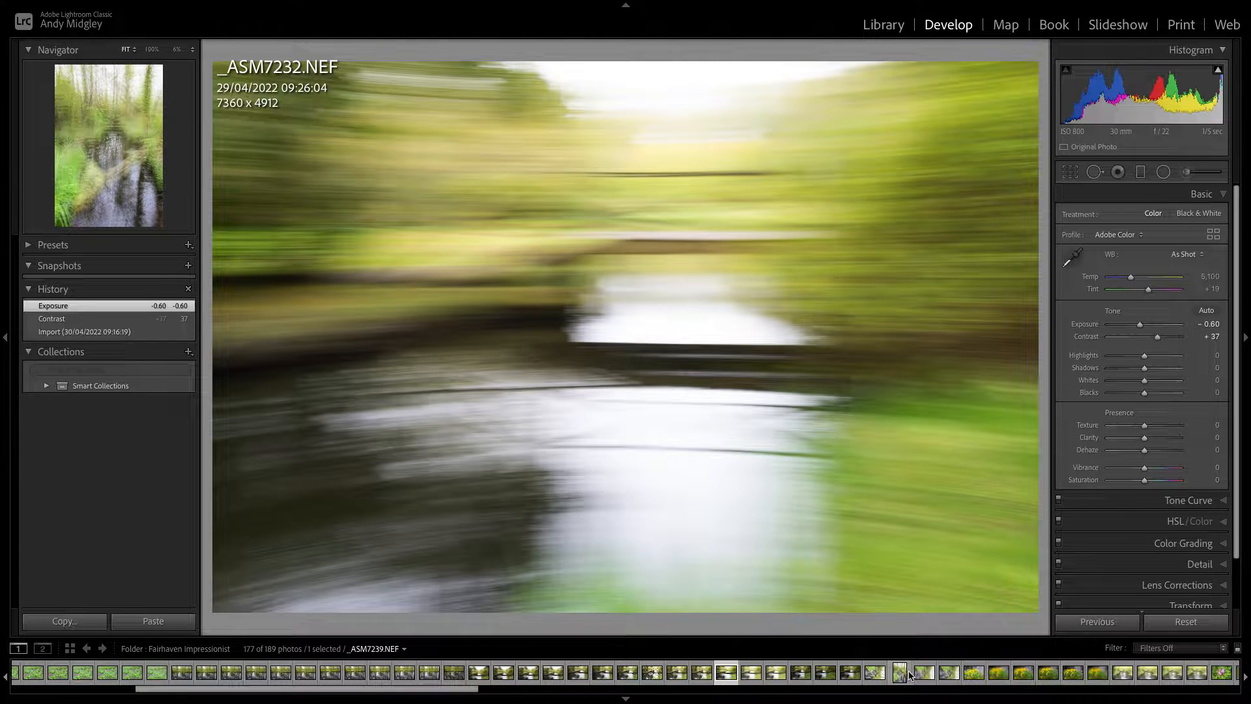
pyautogui.hscroll(5, 911, 676)
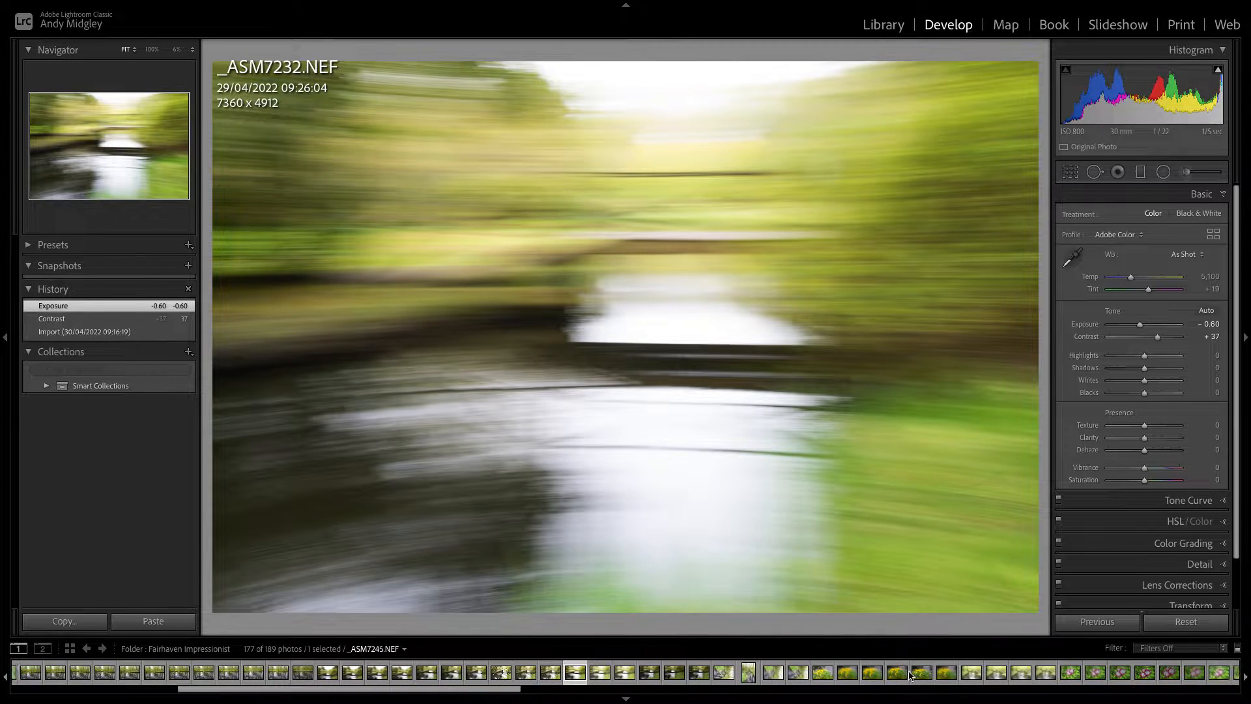
pyautogui.hscroll(12, 911, 676)
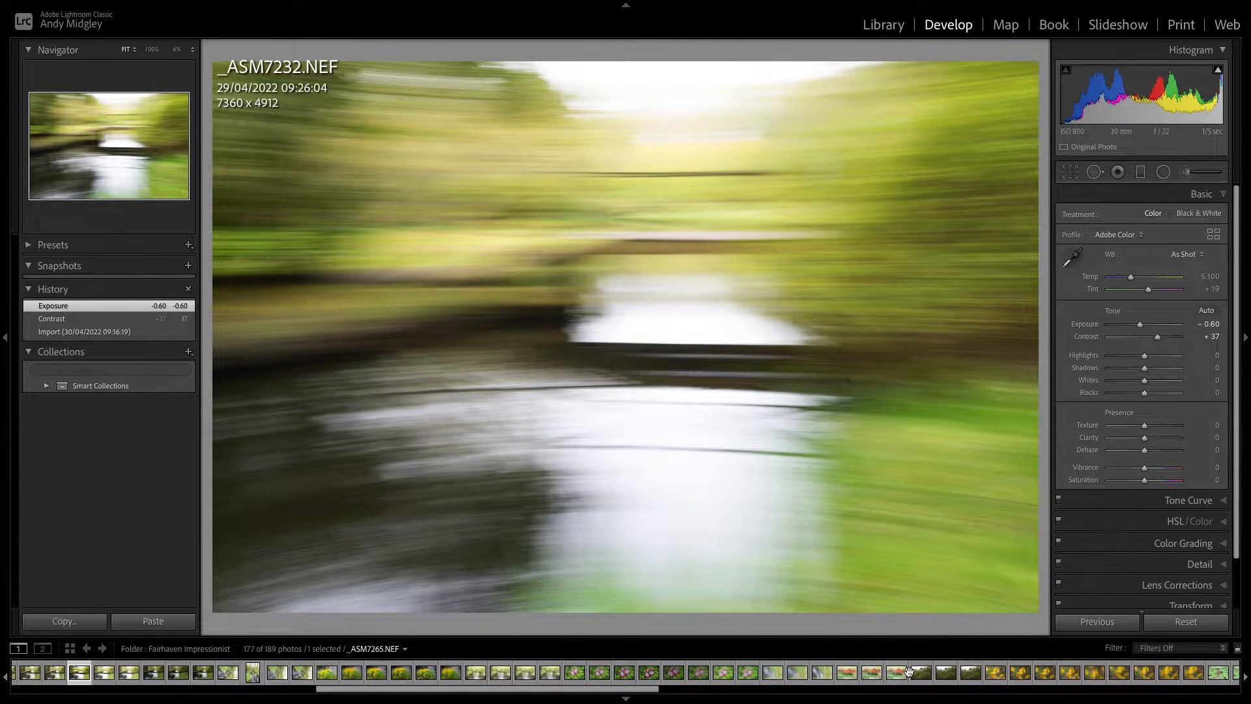
pyautogui.hscroll(3, 908, 672)
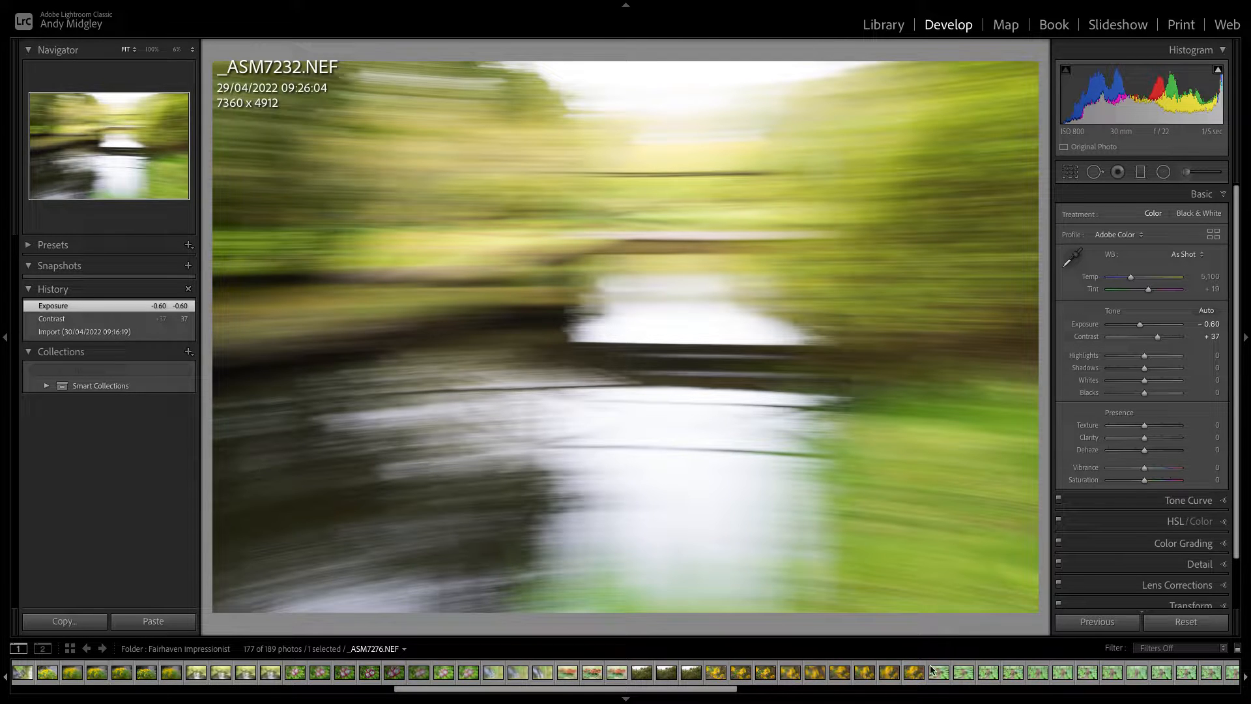
pyautogui.hscroll(11, 966, 669)
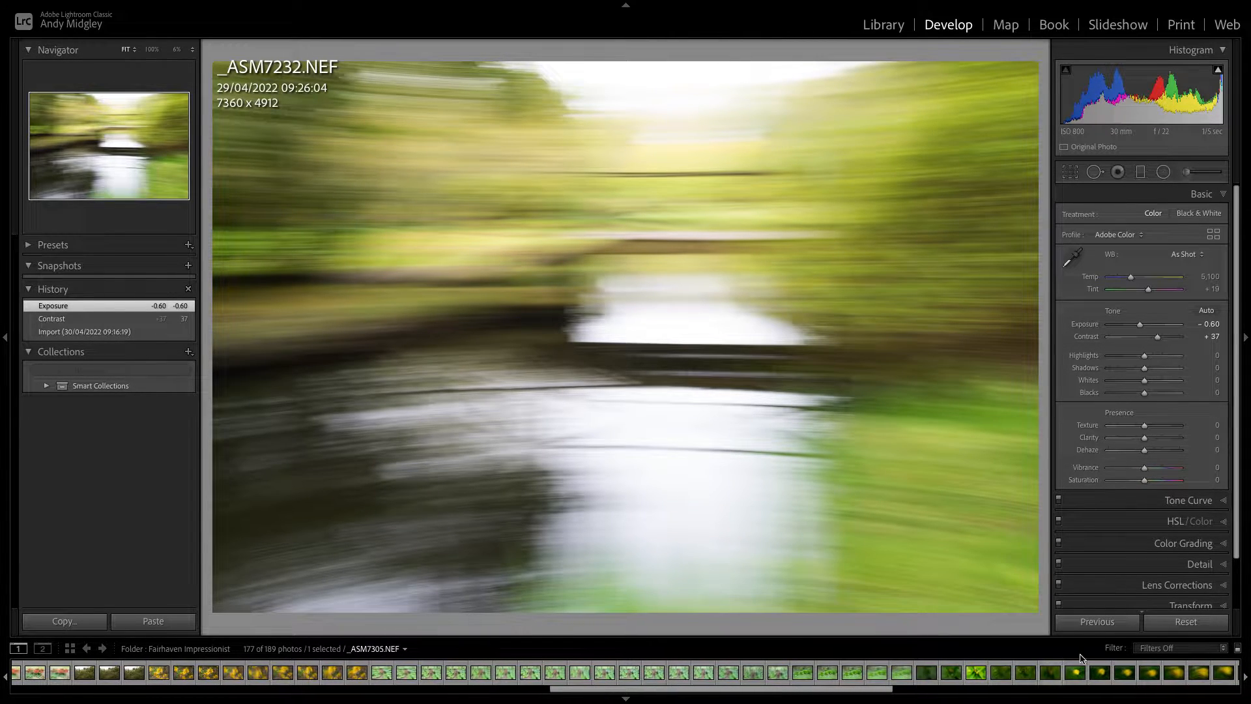
# Step: Open photo _ASM7302.NEF and set its exposure to +1.50, shadows to +7 and highlights to -20
pyautogui.click(974, 673)
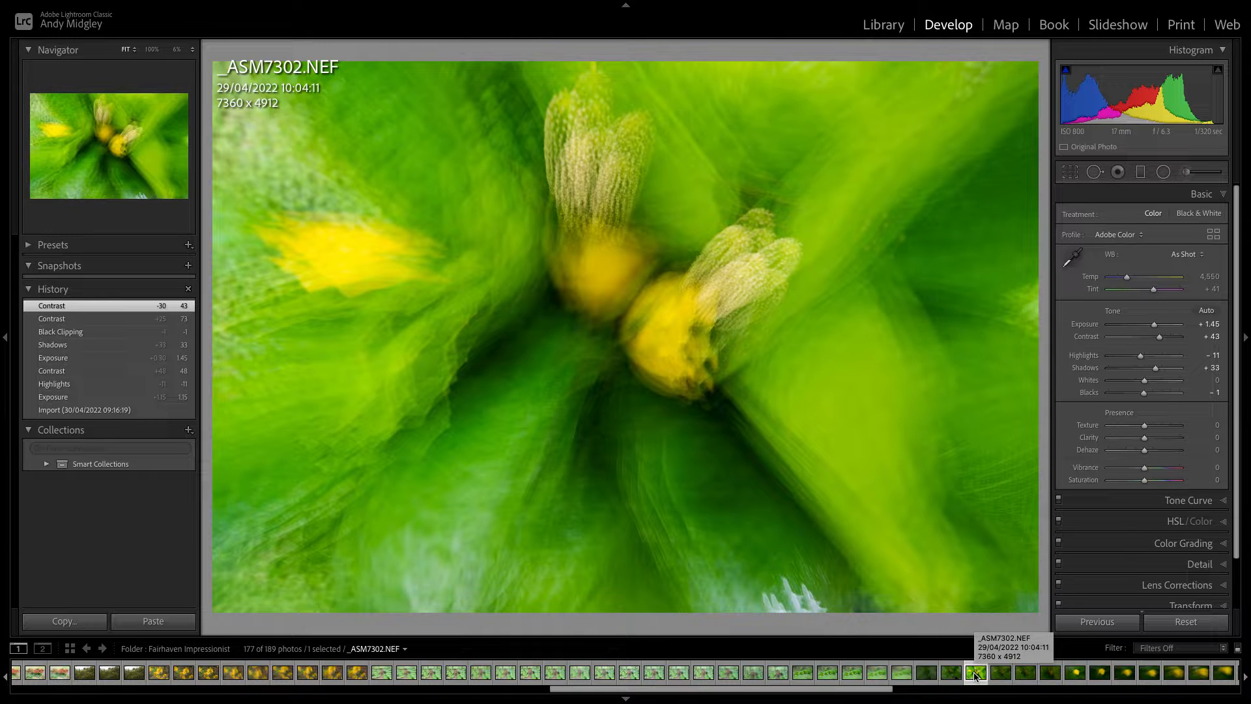
pyautogui.moveTo(1155, 325); pyautogui.dragTo(1157, 328)
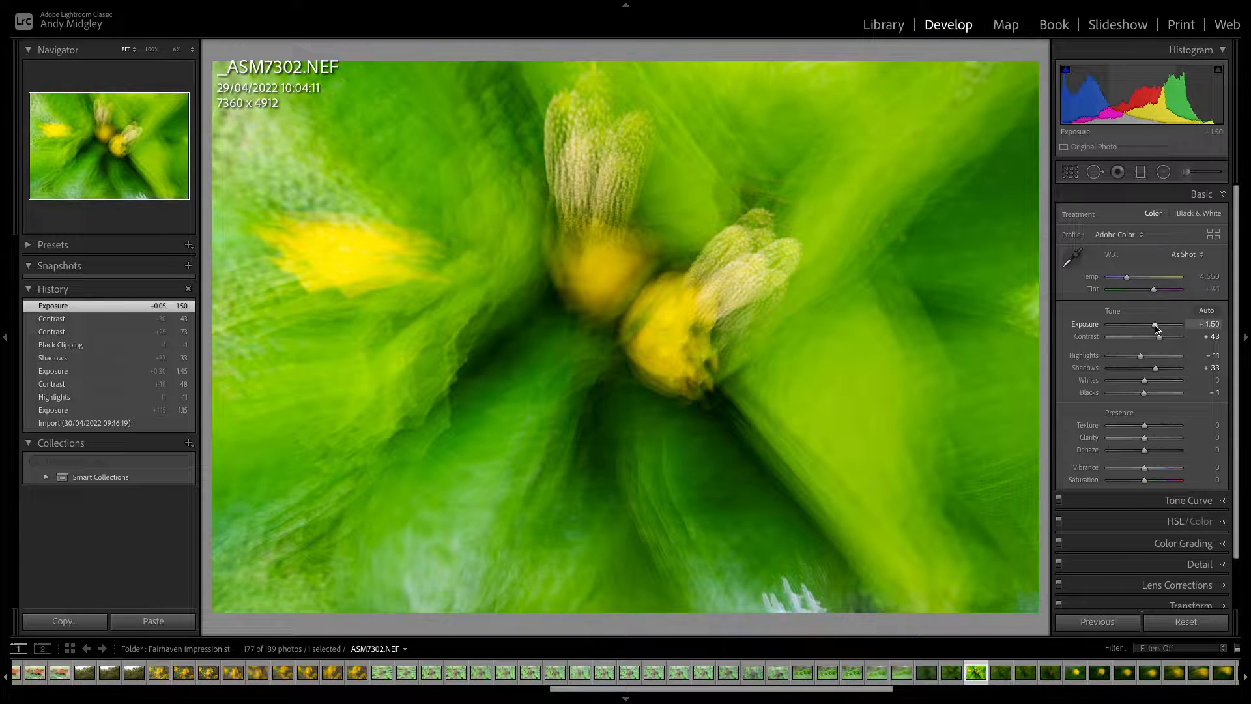
pyautogui.moveTo(1158, 372)
pyautogui.mouseDown()
pyautogui.moveTo(1126, 356)
pyautogui.moveTo(1139, 359)
pyautogui.mouseUp()
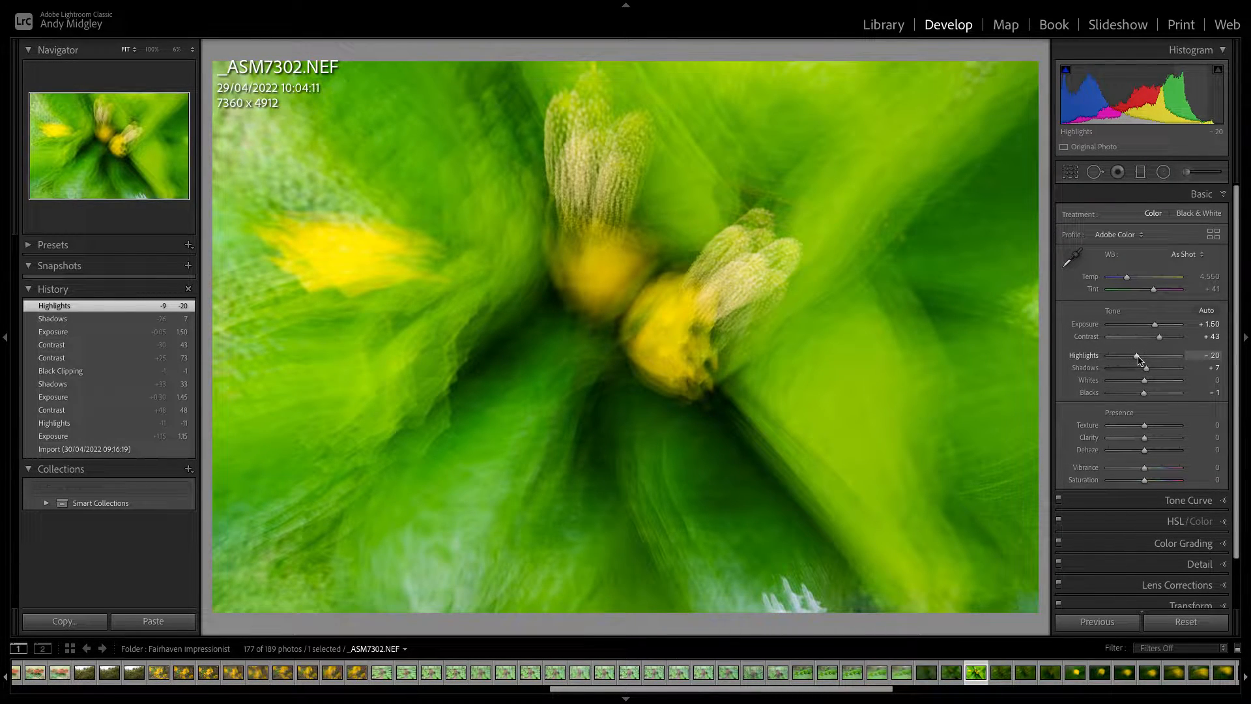
# Step: View the yellow flower photos _ASM7313, _ASM7312, _ASM7310 and _ASM7314, followed by the grey texture photos _ASM7318 and _ASM7319
pyautogui.scroll(-3, 962, 679)
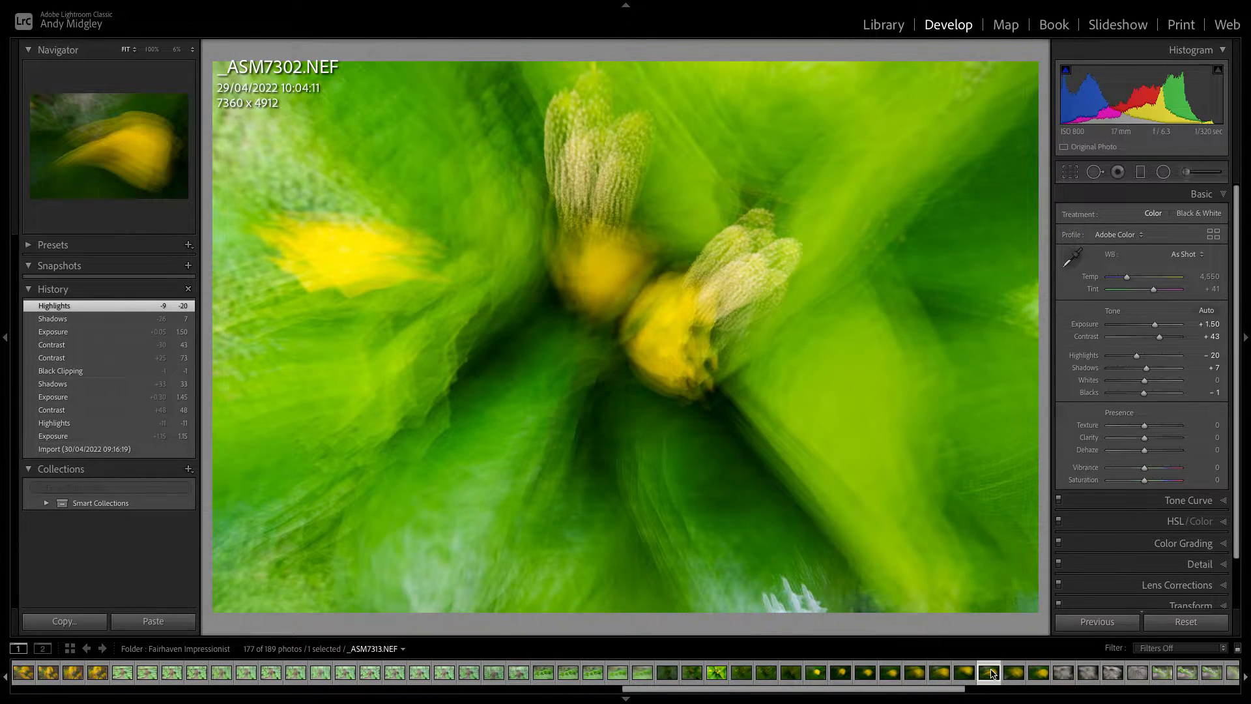
pyautogui.click(991, 673)
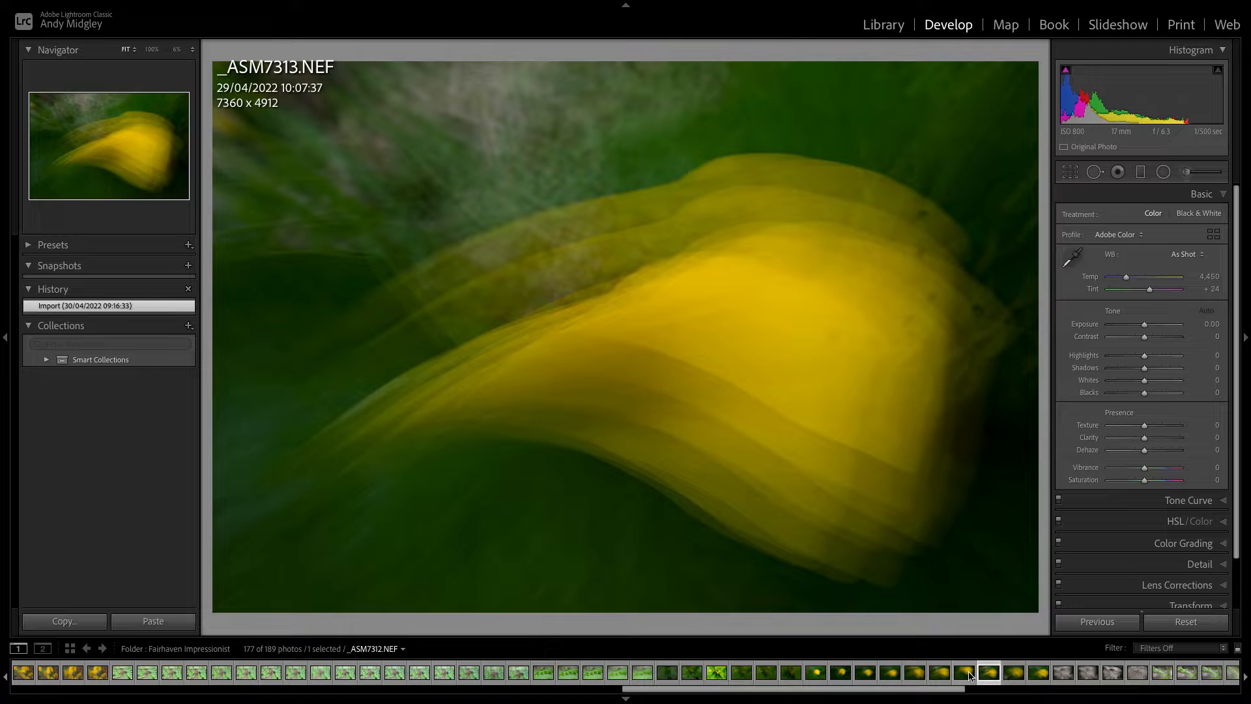
pyautogui.click(965, 673)
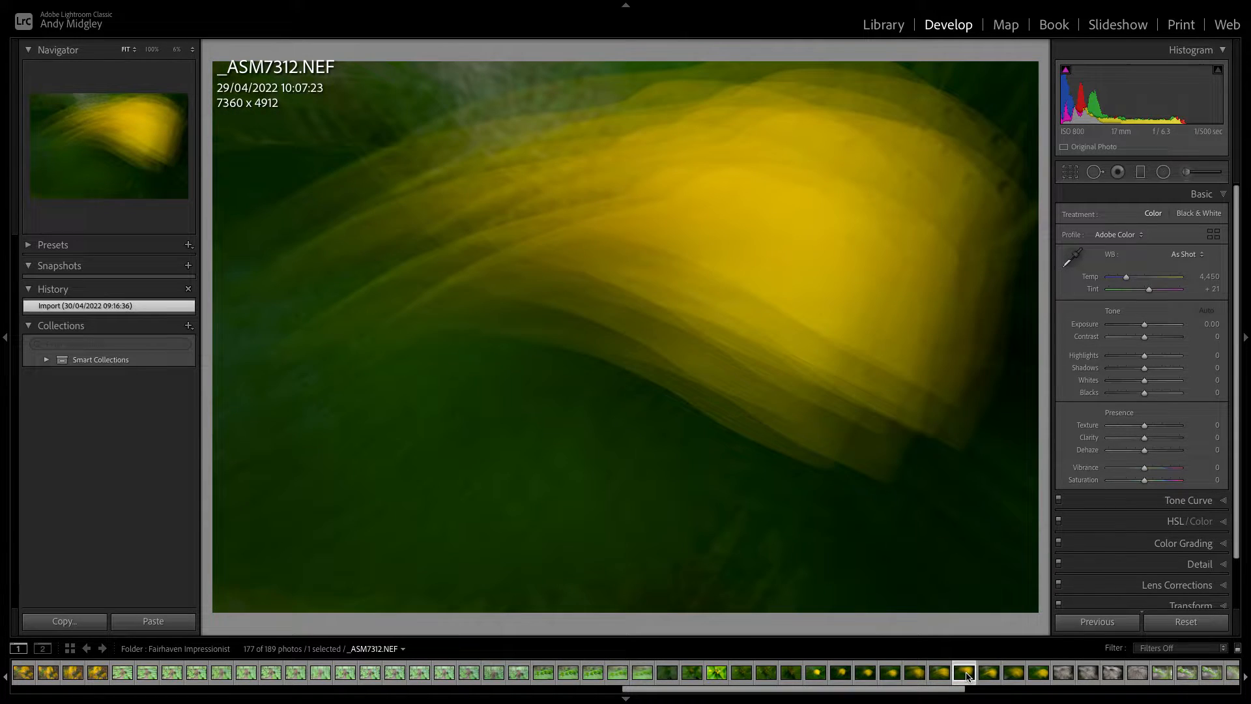
pyautogui.click(915, 676)
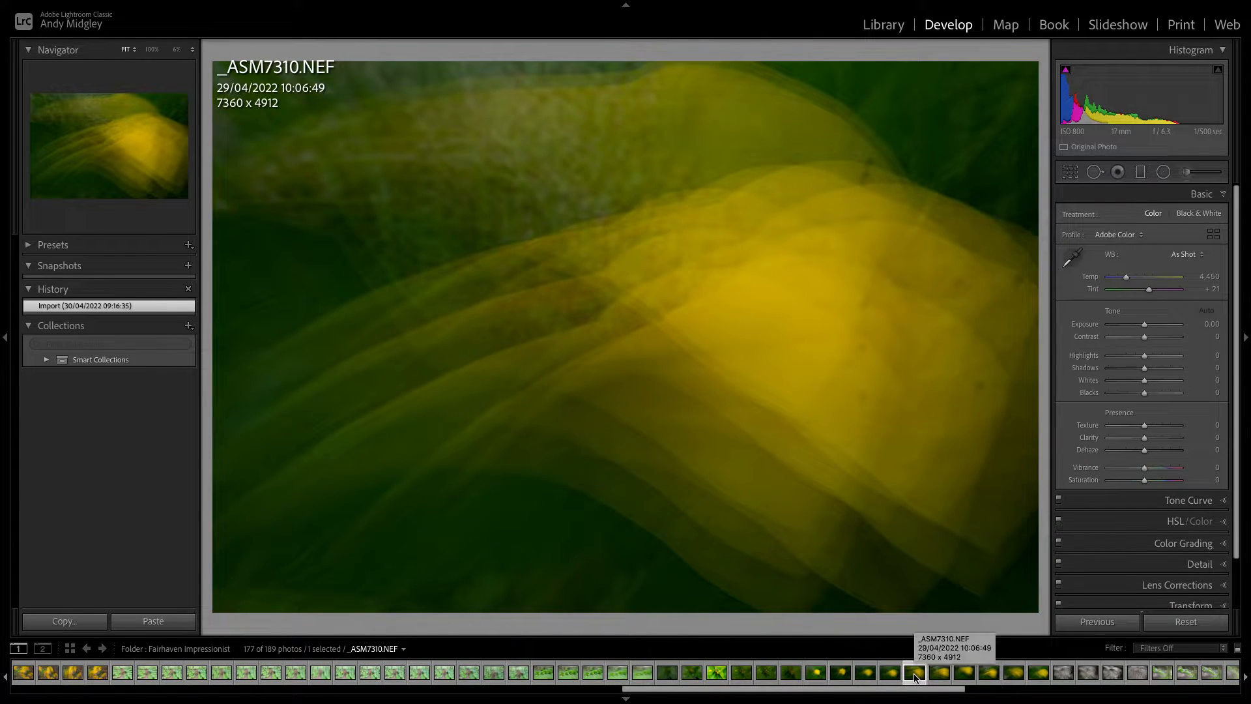
pyautogui.click(1018, 674)
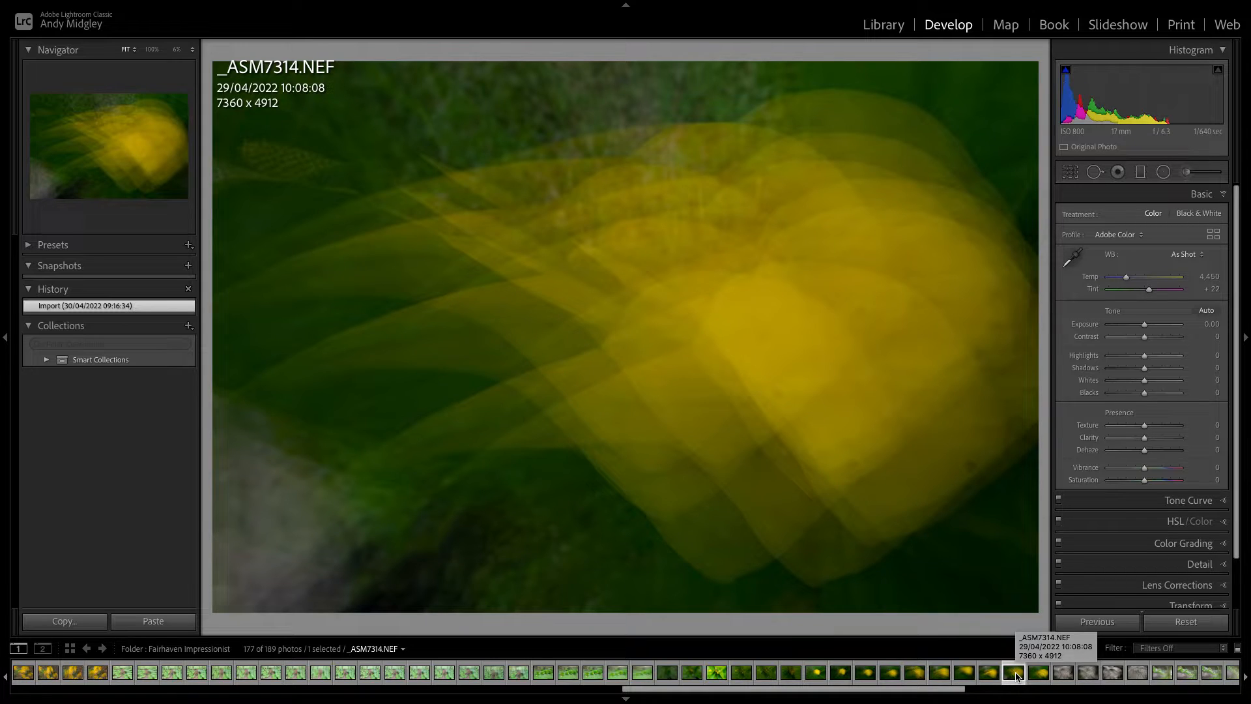
pyautogui.click(1115, 675)
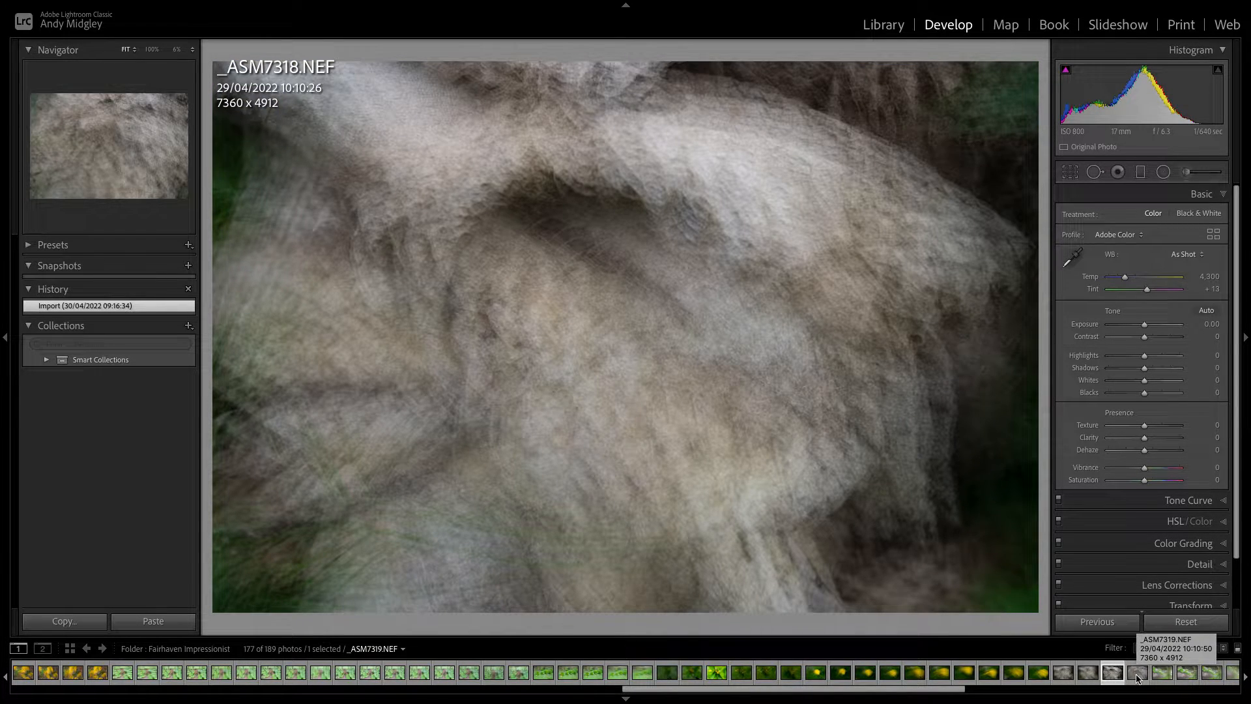
pyautogui.click(1137, 673)
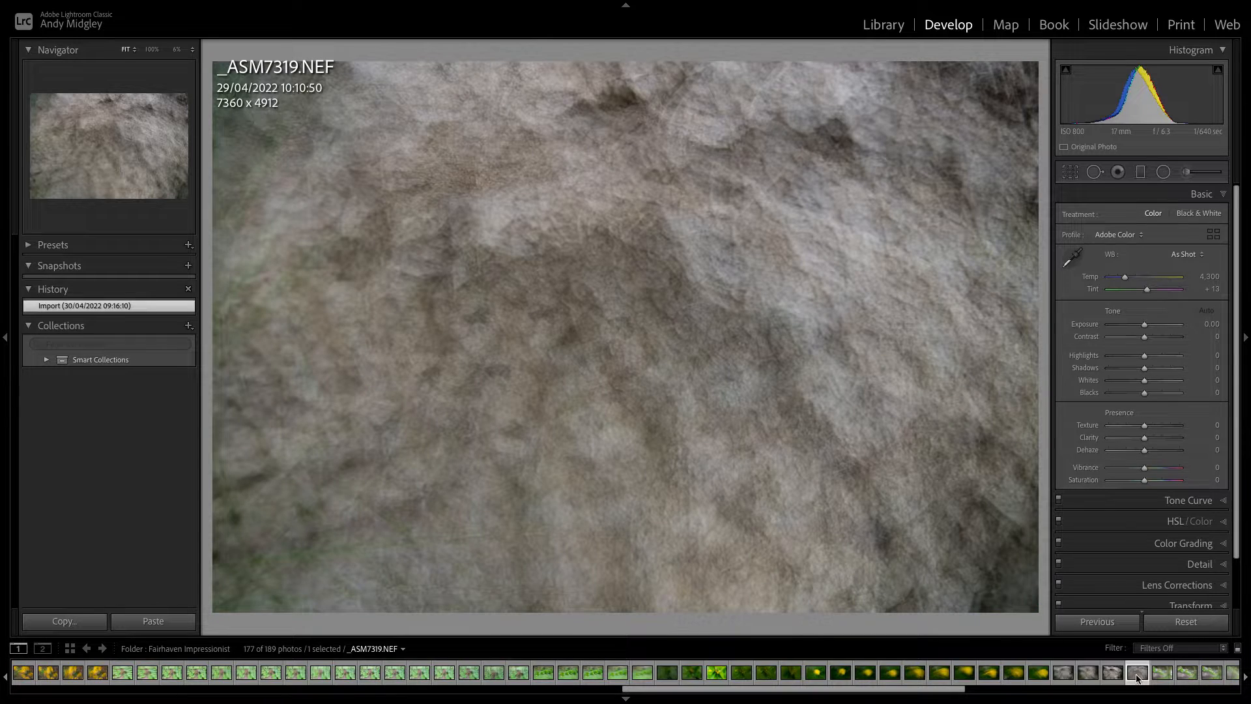
# Step: View the grey texture photo _ASM7316.NEF, followed by the green and blue-grey photos _ASM7261.NEF and _ASM7262.NEF
pyautogui.click(1069, 678)
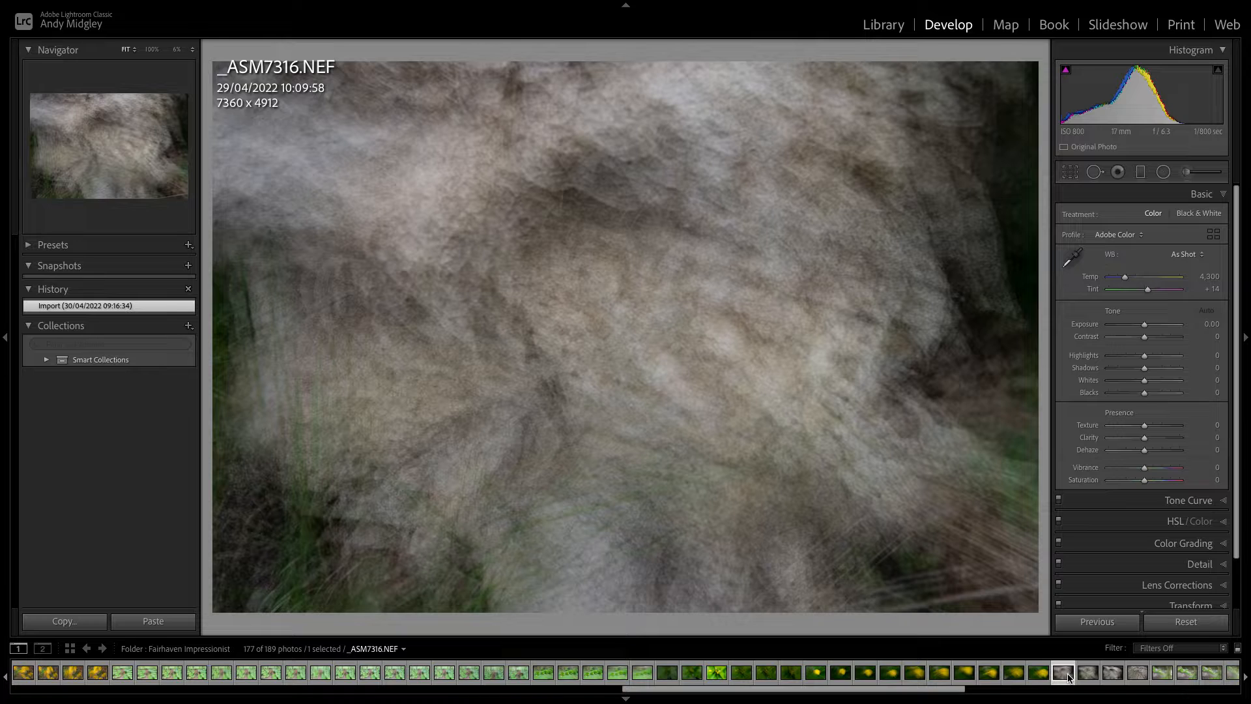
pyautogui.scroll(-10, 1068, 678)
pyautogui.scroll(12, 1069, 678)
pyautogui.scroll(8, 1069, 678)
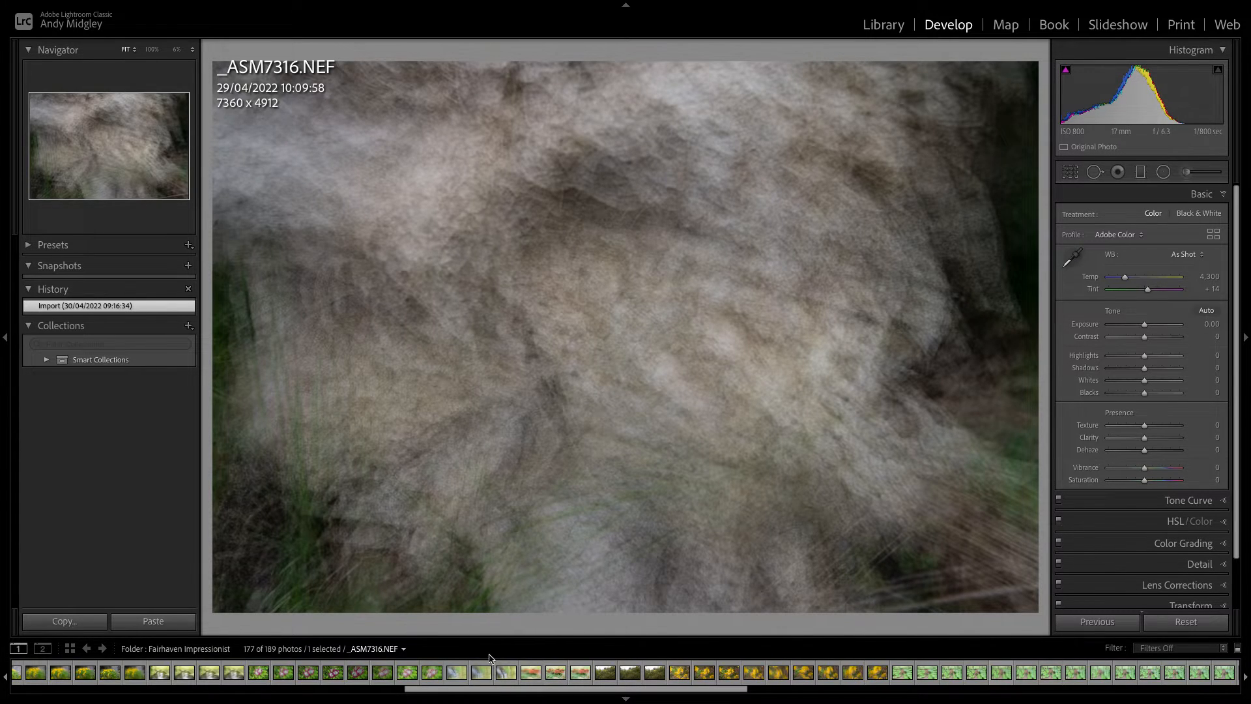
pyautogui.click(482, 673)
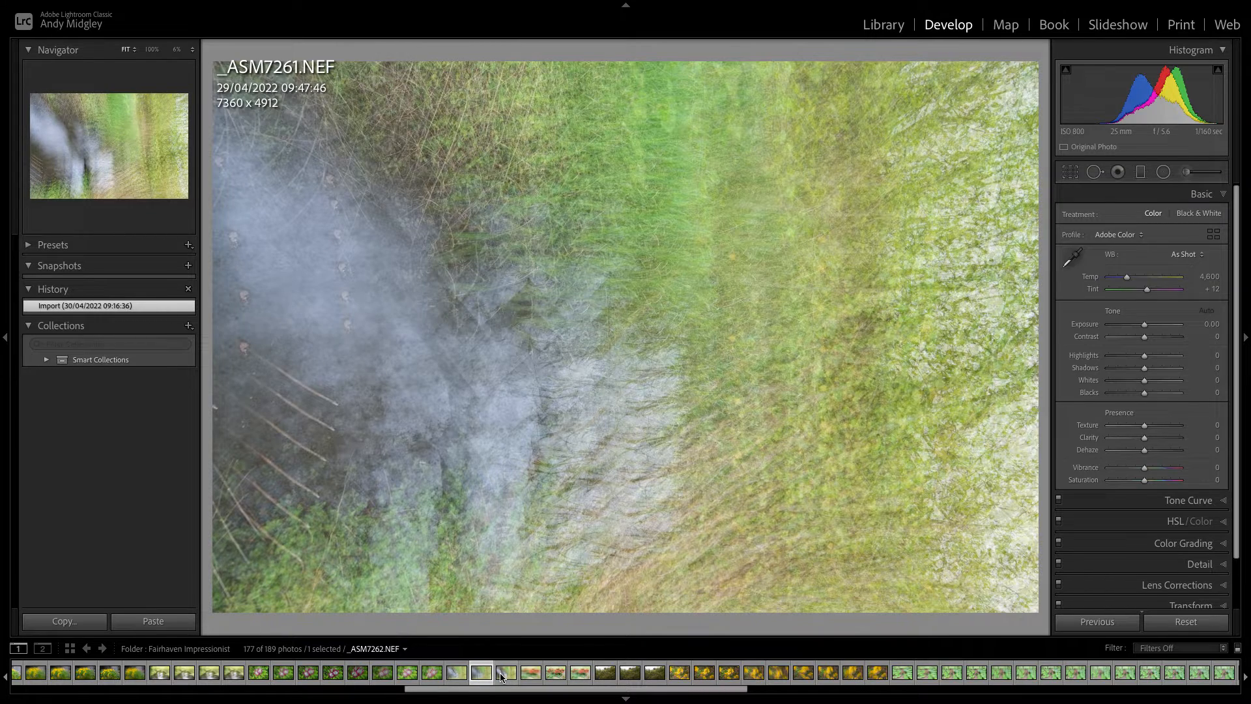
pyautogui.click(502, 673)
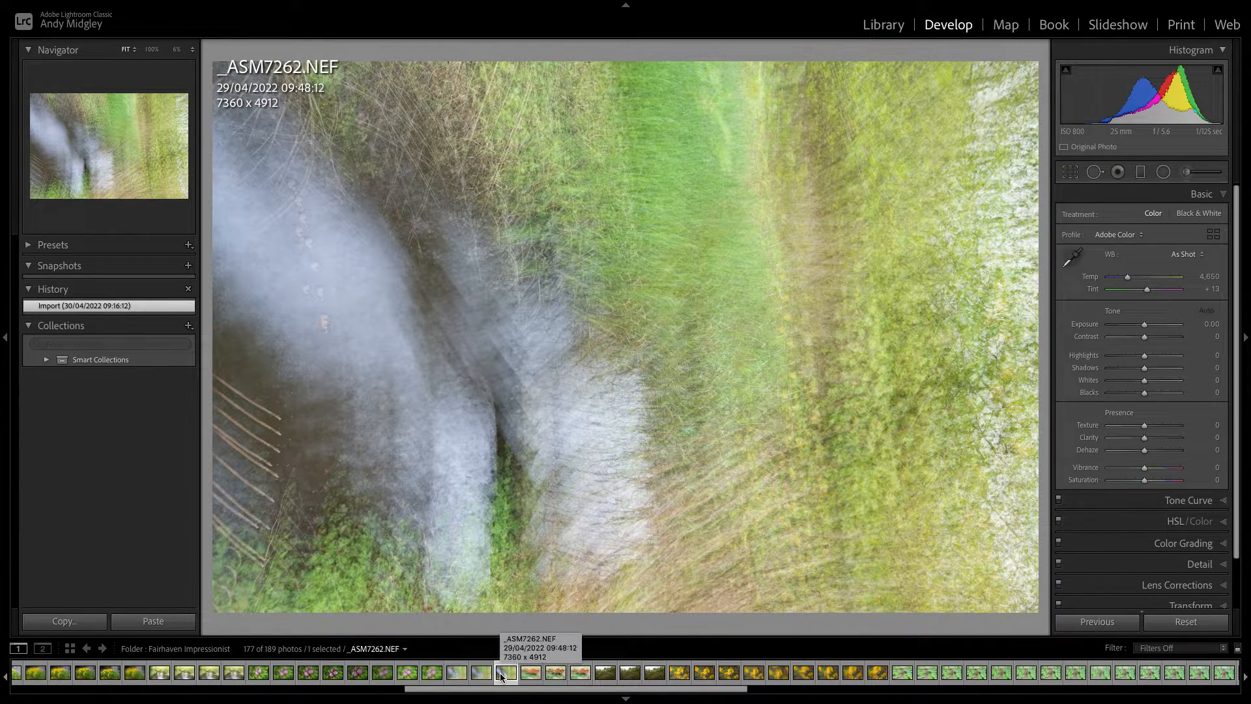
# Step: Find and view the portrait-format woodland stream photo _ASM7239.NEF among the earlier shots
pyautogui.scroll(6, 380, 676)
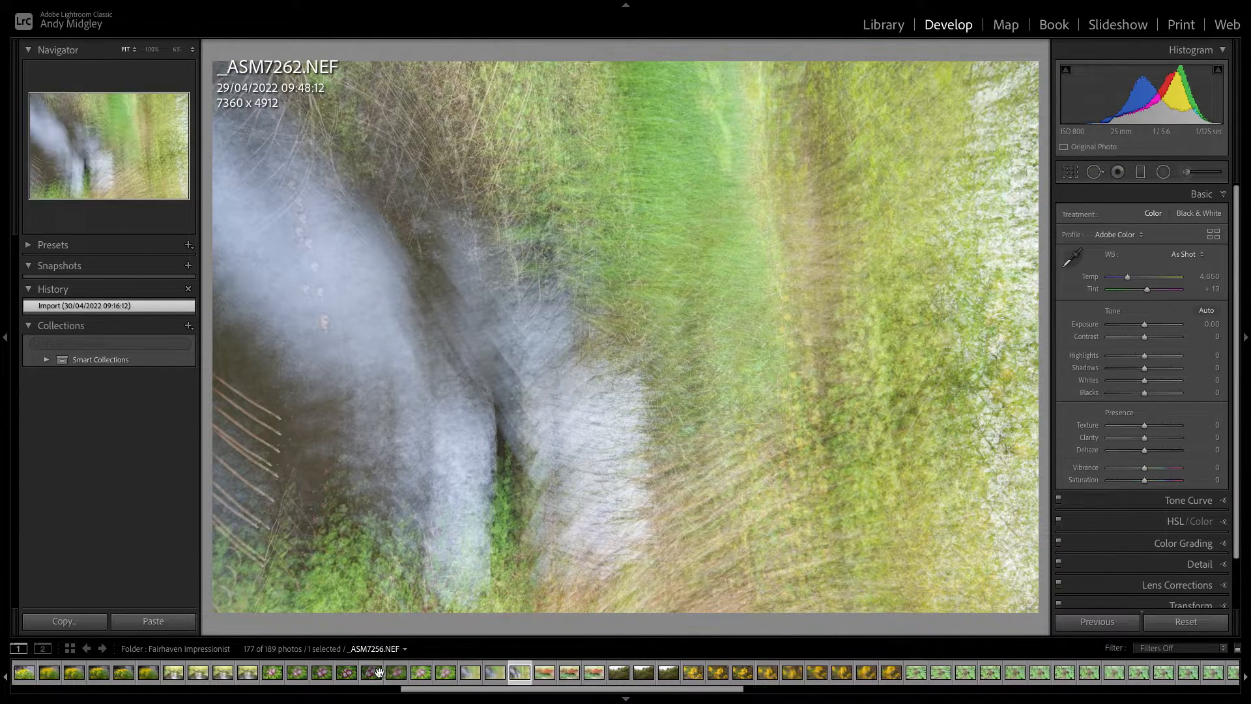
pyautogui.scroll(12, 380, 676)
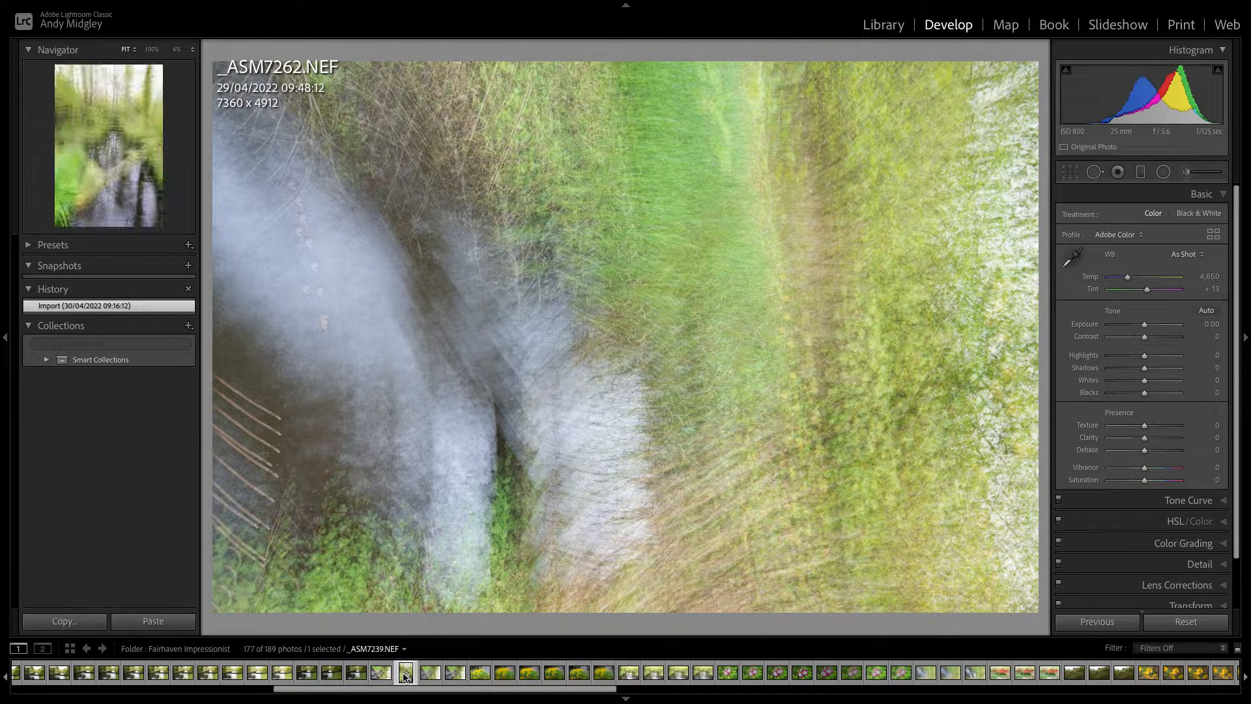
pyautogui.click(407, 677)
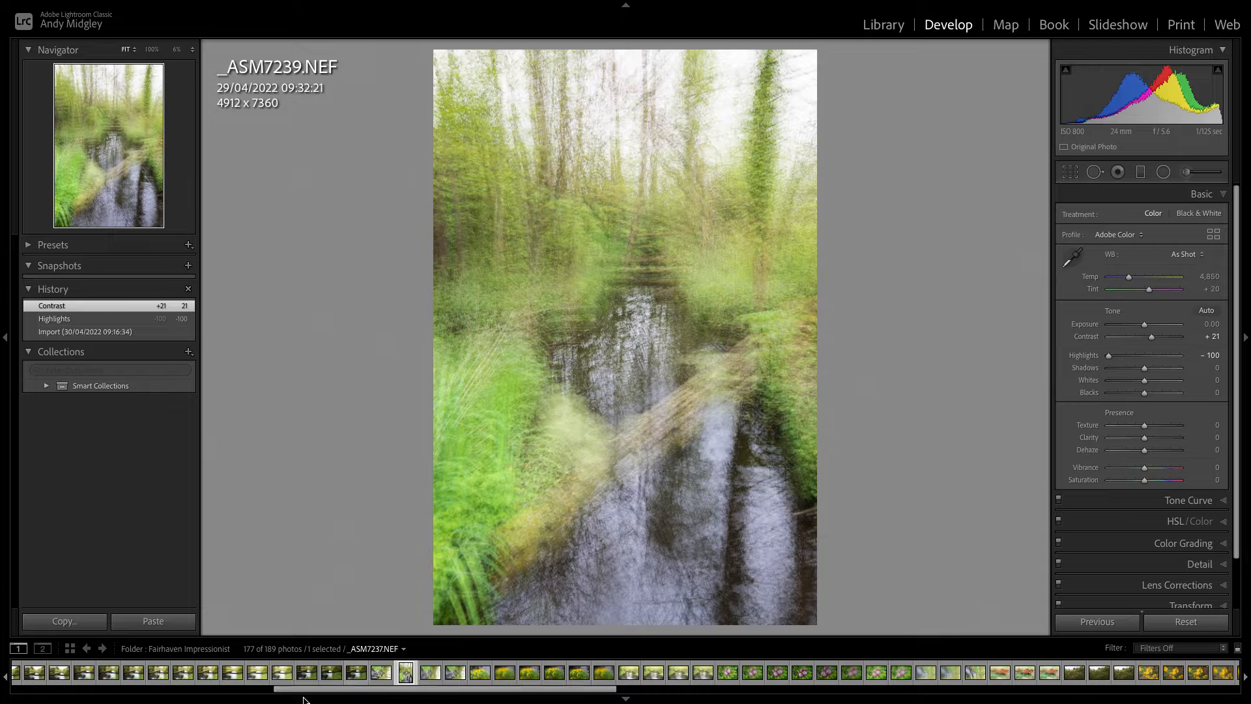
# Step: Browse back through the earliest photos in the folder and view the blurred bridge photo _ASM7233.NEF
pyautogui.scroll(4, 311, 677)
pyautogui.scroll(5, 310, 678)
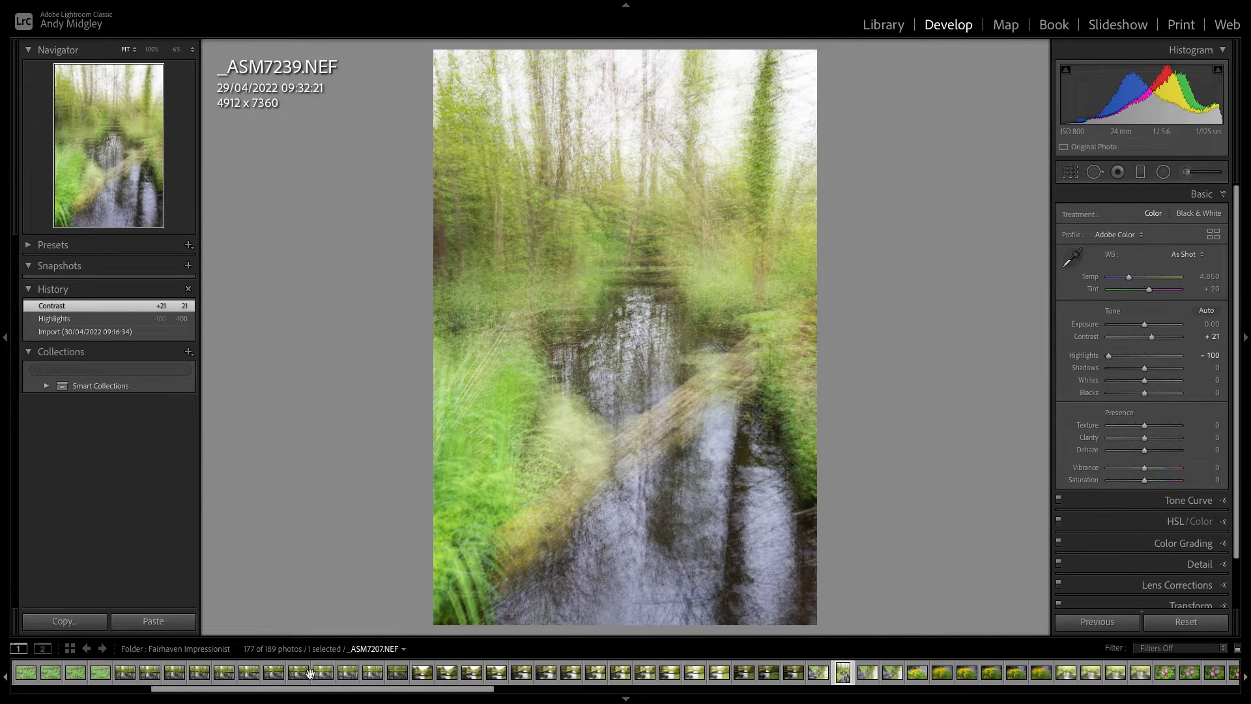
pyautogui.scroll(6, 311, 676)
pyautogui.scroll(3, 311, 678)
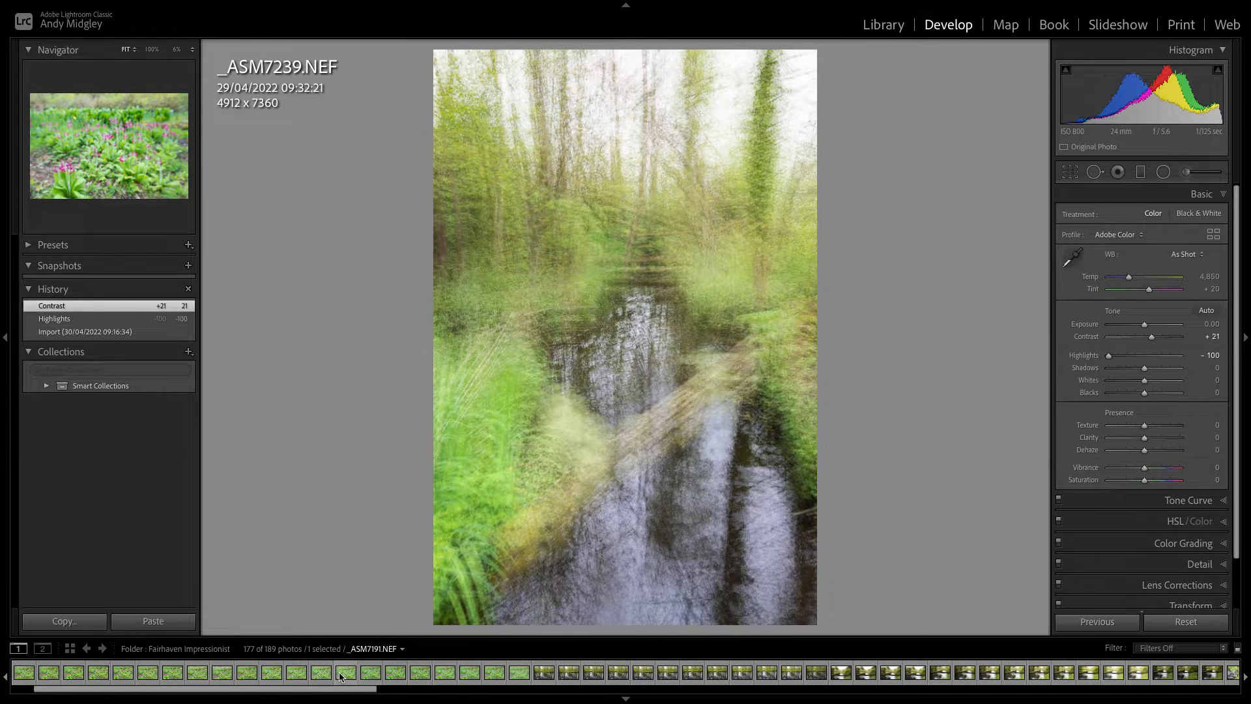
pyautogui.scroll(3, 341, 676)
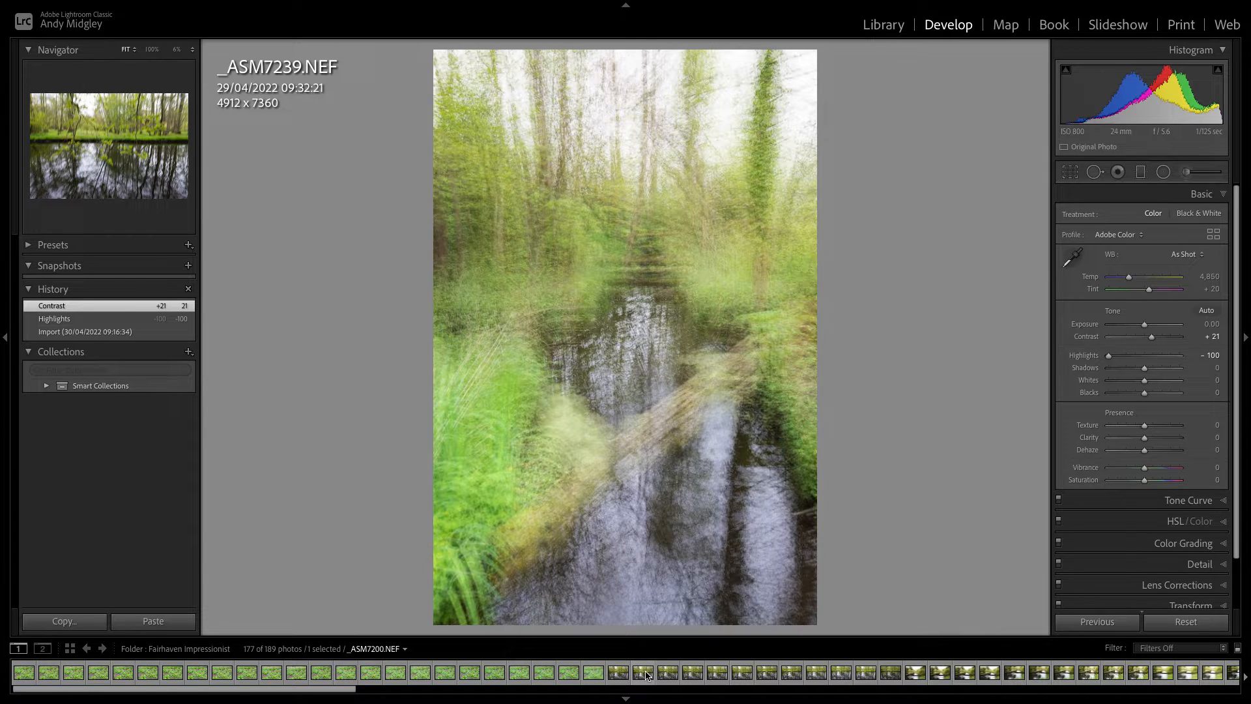
pyautogui.scroll(-6, 646, 675)
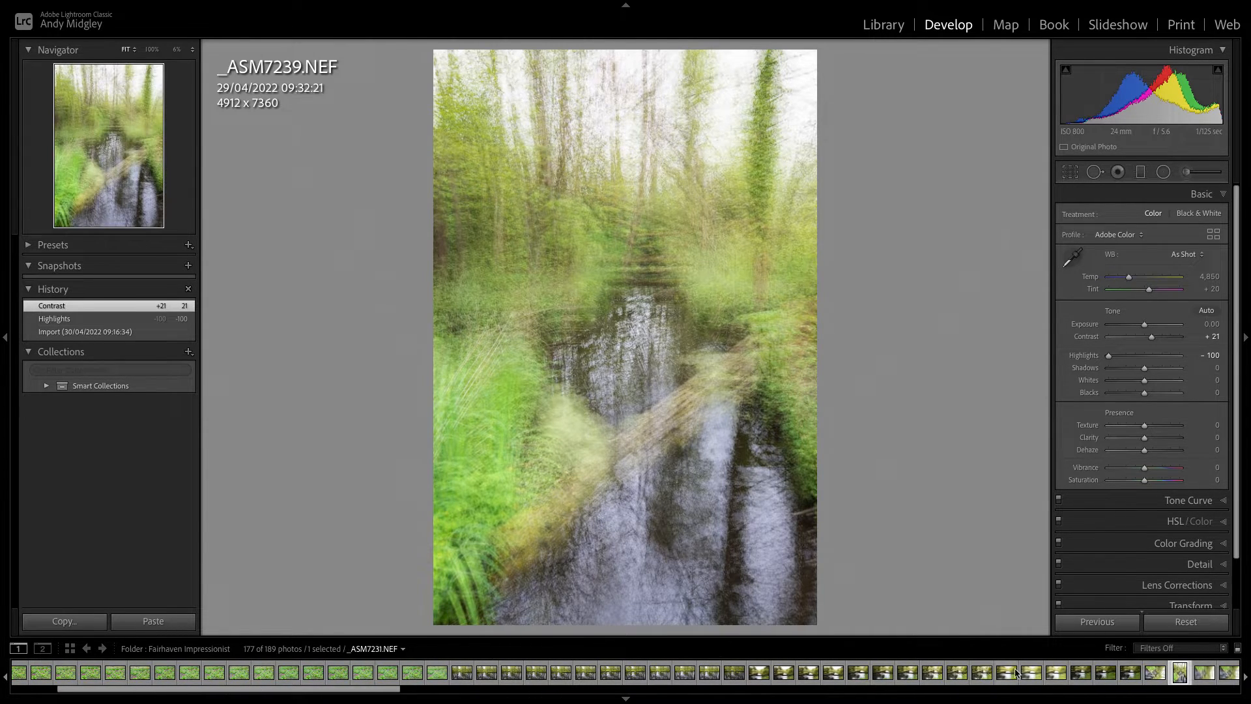
pyautogui.click(1040, 676)
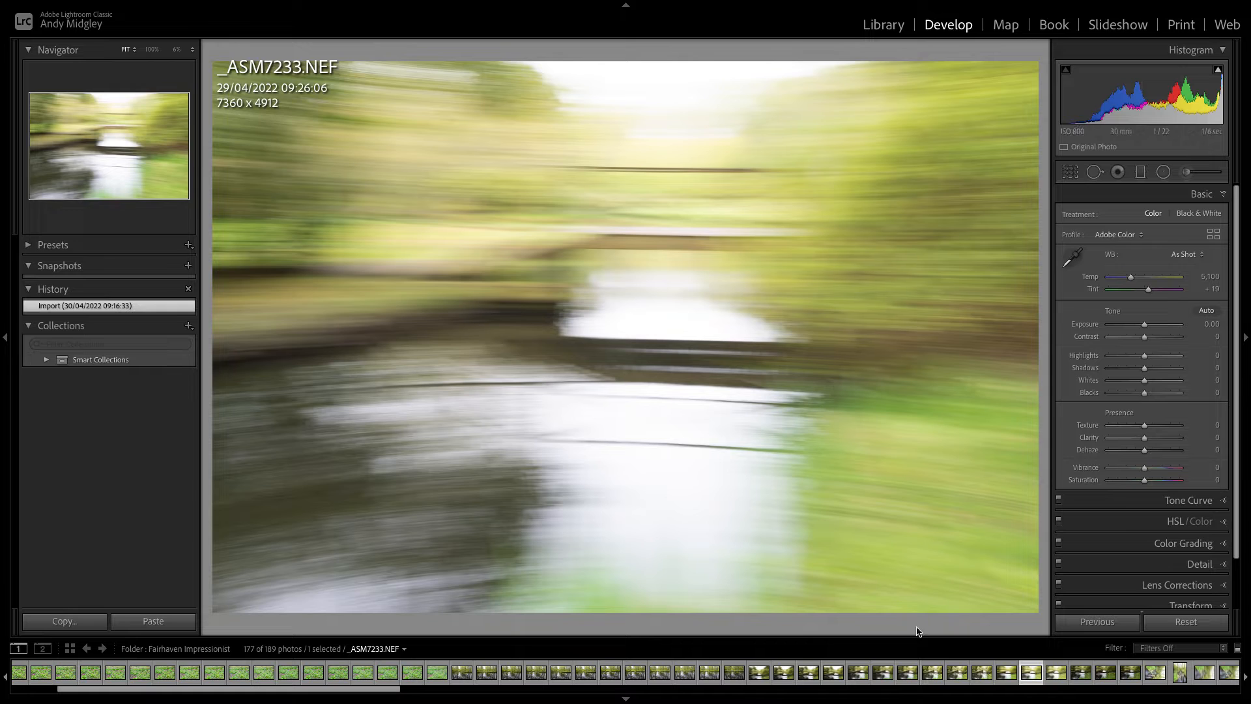
# Step: Open the blurred bridge photo _ASM7232.NEF and set its exposure to -0.85 and contrast to -15
pyautogui.click(1008, 672)
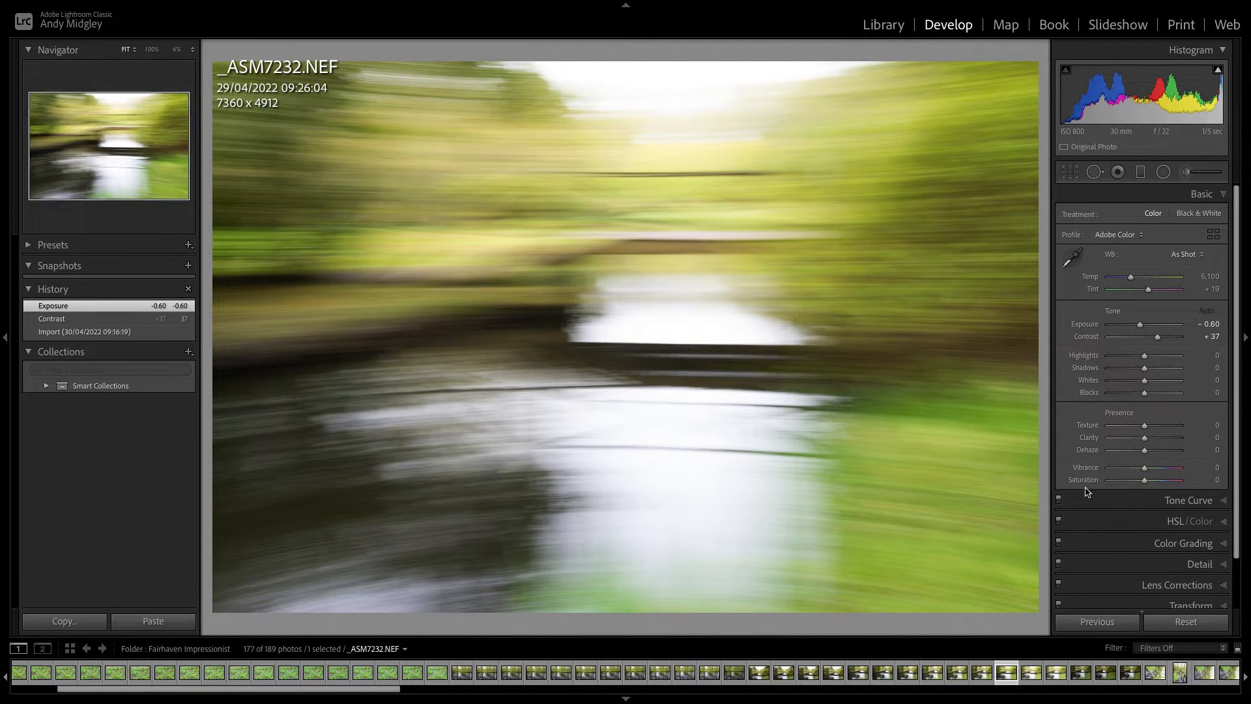
pyautogui.moveTo(1140, 328); pyautogui.dragTo(1139, 339)
pyautogui.moveTo(1149, 339); pyautogui.dragTo(1140, 344)
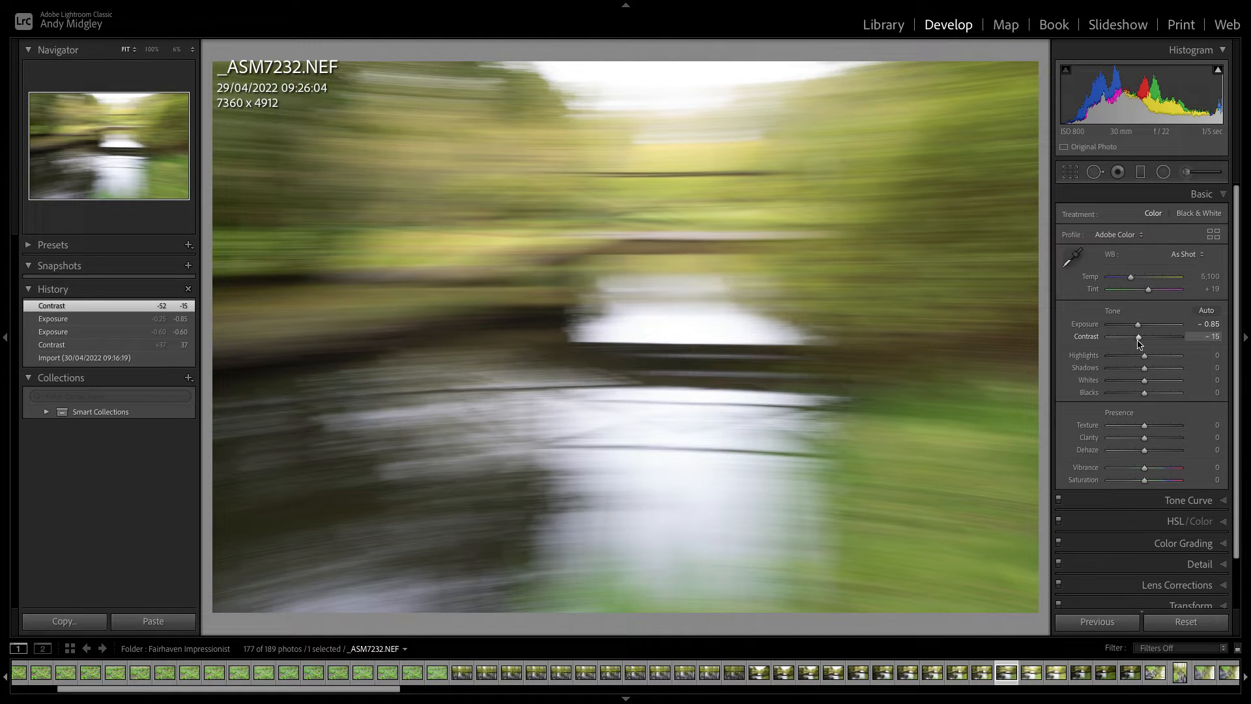
# Step: View the pink and white flower photos _ASM7255.NEF and _ASM7258.NEF
pyautogui.scroll(-5, 1014, 670)
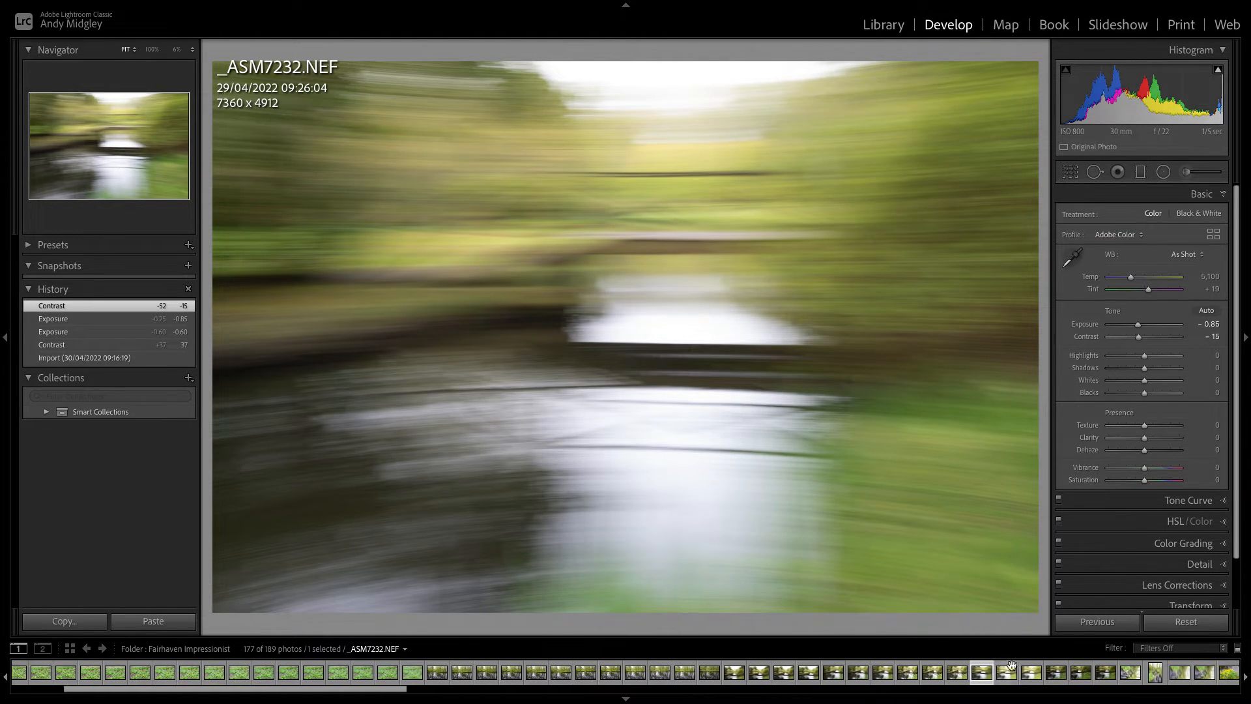
pyautogui.scroll(-6, 1014, 669)
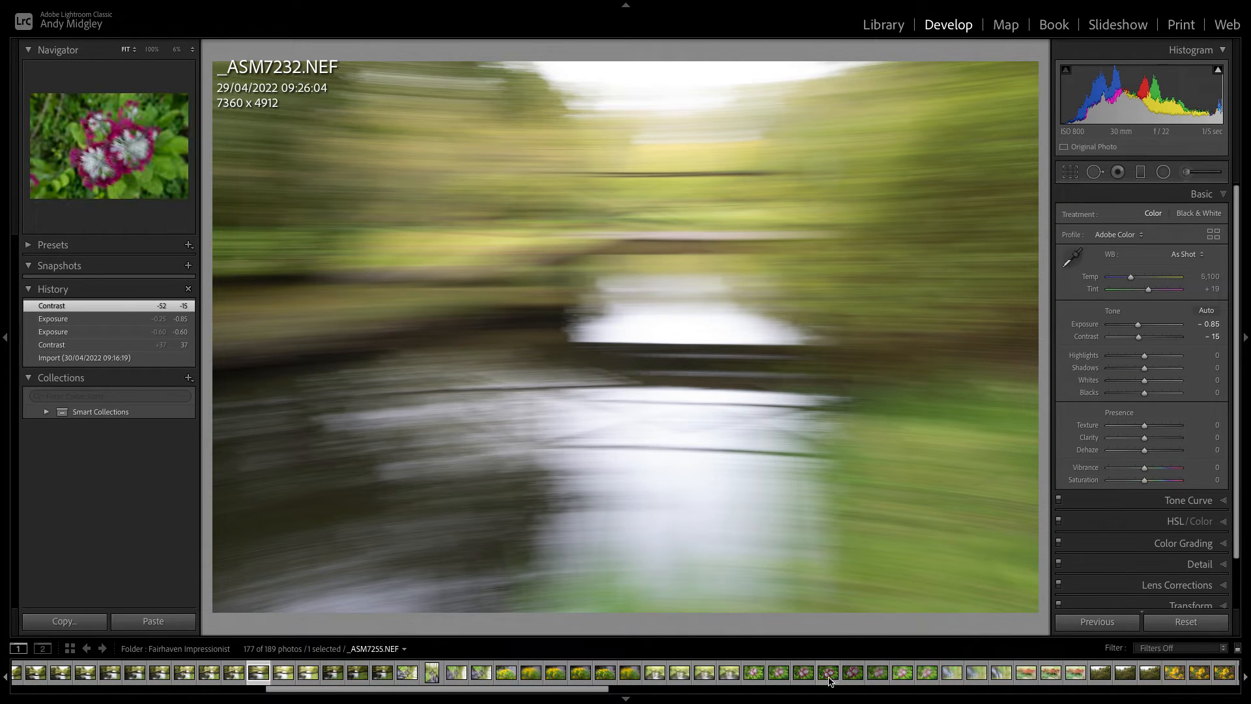
pyautogui.click(828, 673)
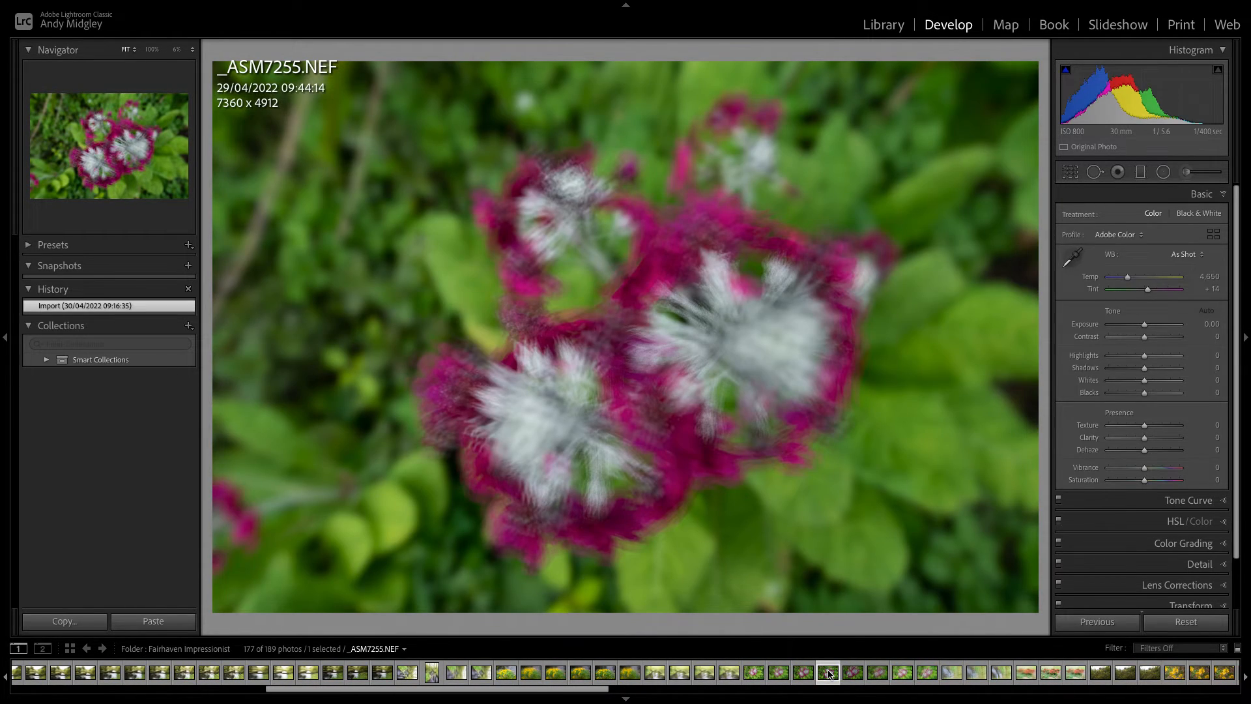
pyautogui.click(905, 677)
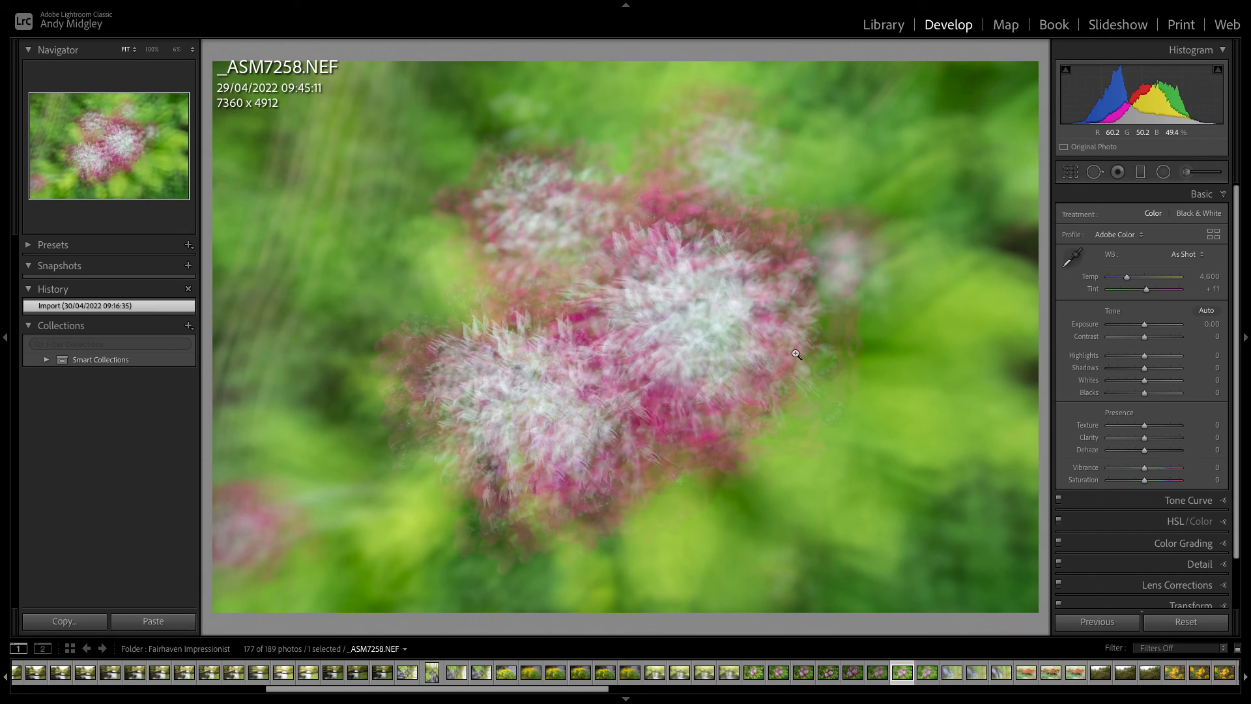
pyautogui.moveTo(809, 3)
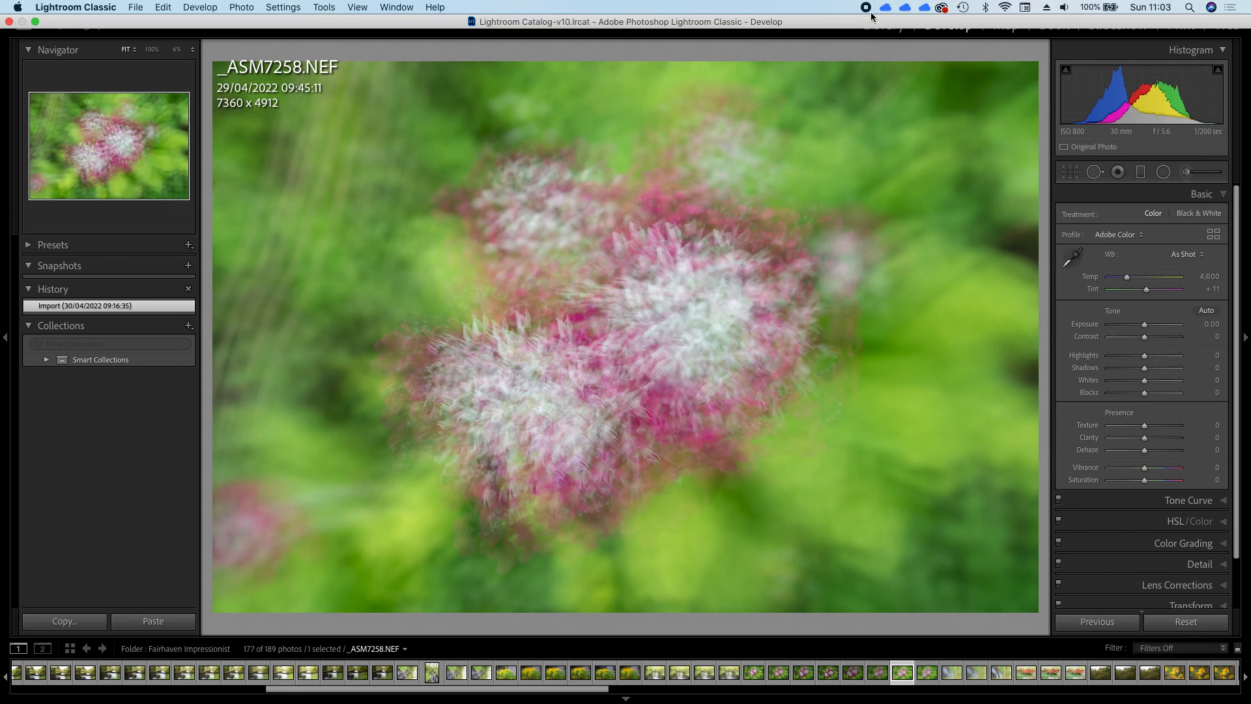